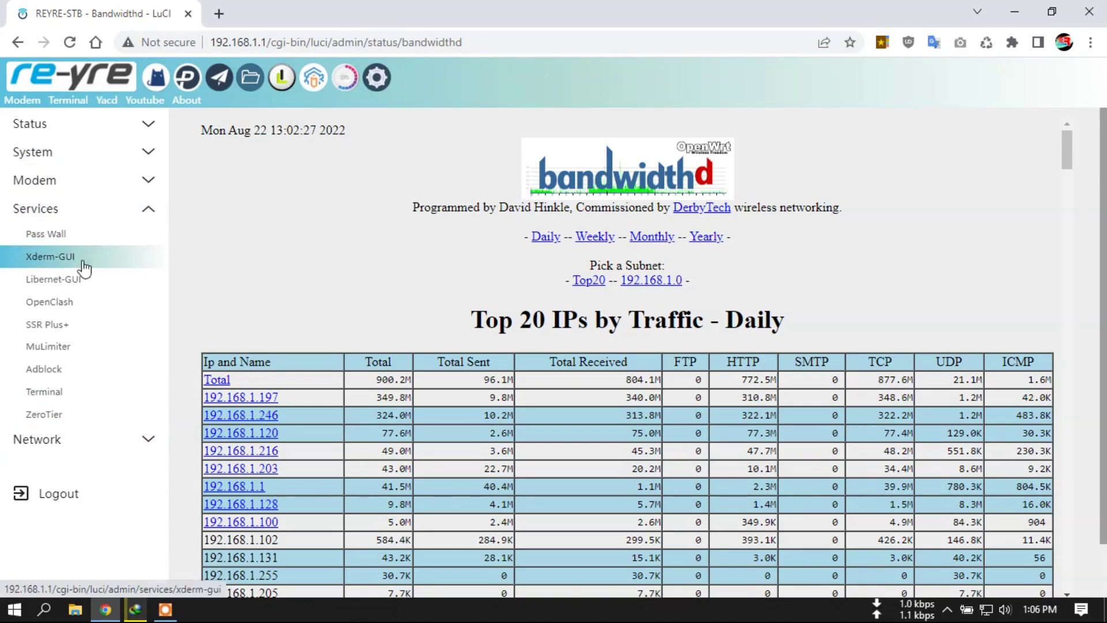
- Open the MuLimiter page among the router's services
left_click(56, 347)
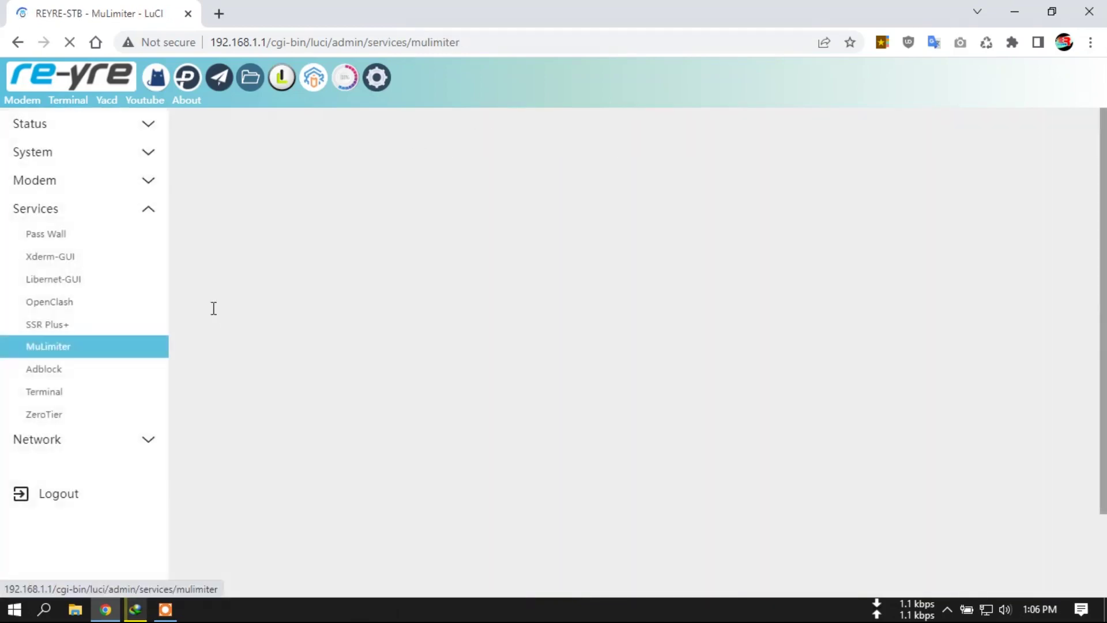
scroll(195, 336, "down", 2)
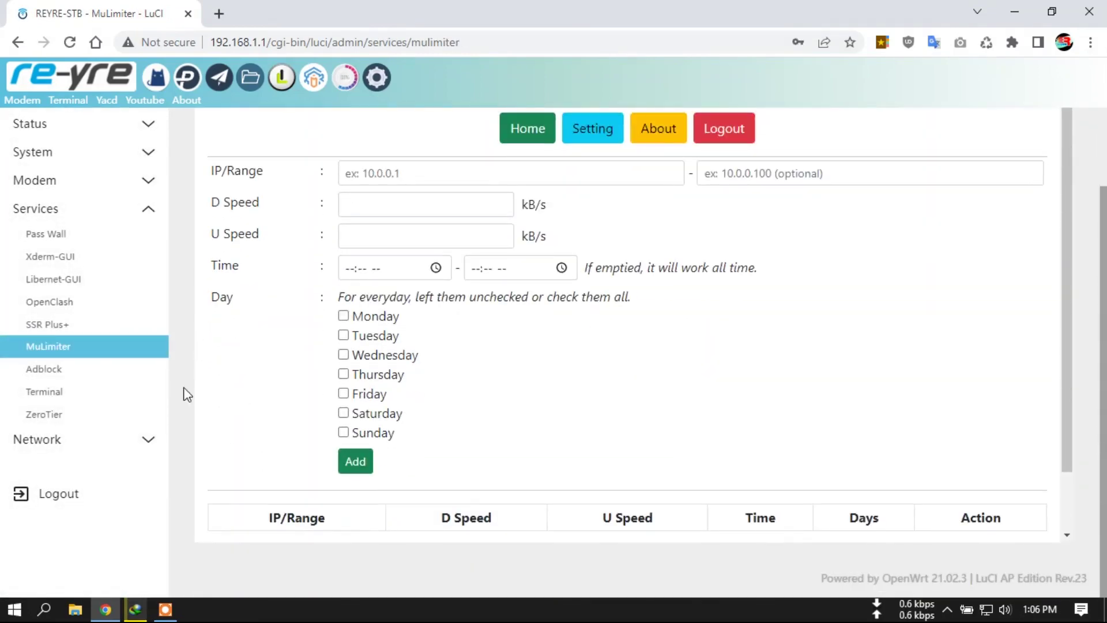
scroll(219, 386, "down", 1)
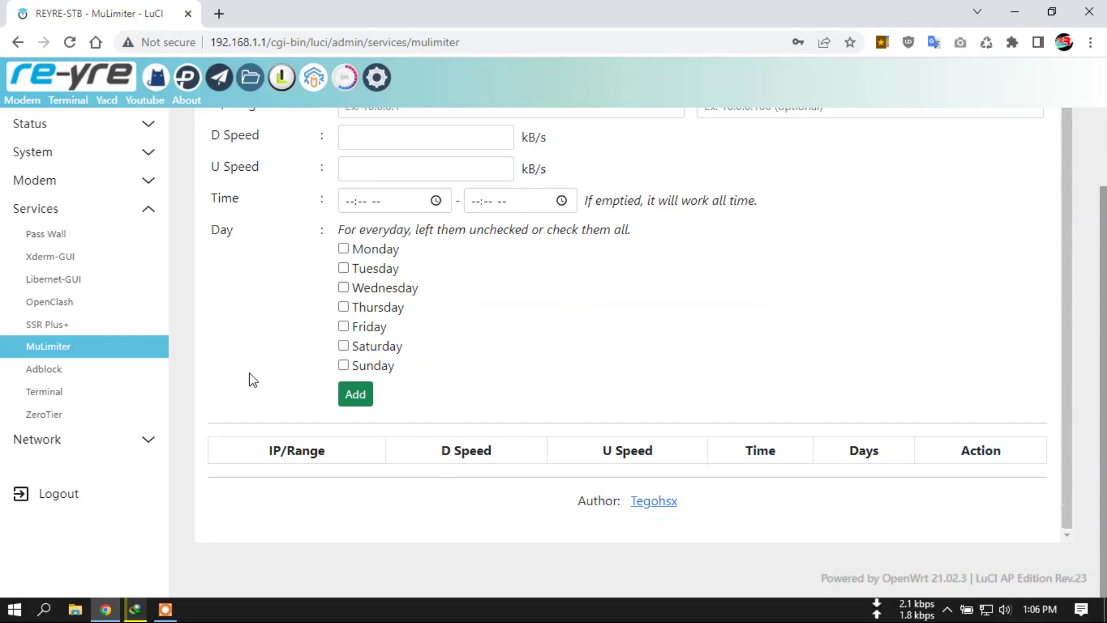
- Look through the MuLimiter author's GitHub profile and return to the MuLimiter page
left_click(653, 502)
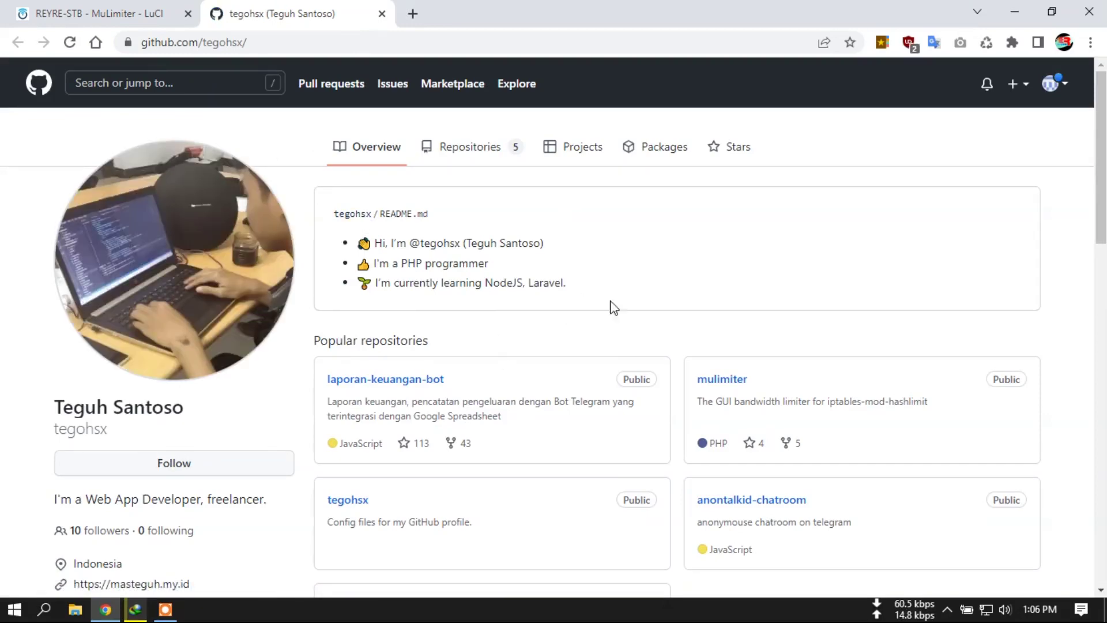
scroll(660, 450, "down", 6)
scroll(702, 442, "up", 6)
left_click(98, 13)
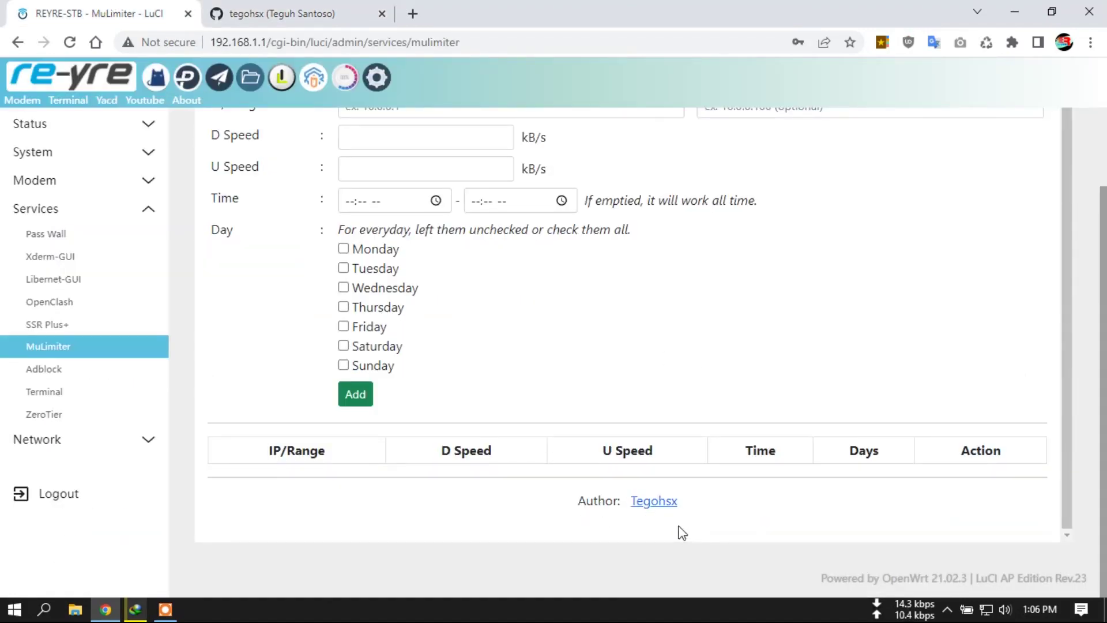
scroll(541, 109, "up", 2)
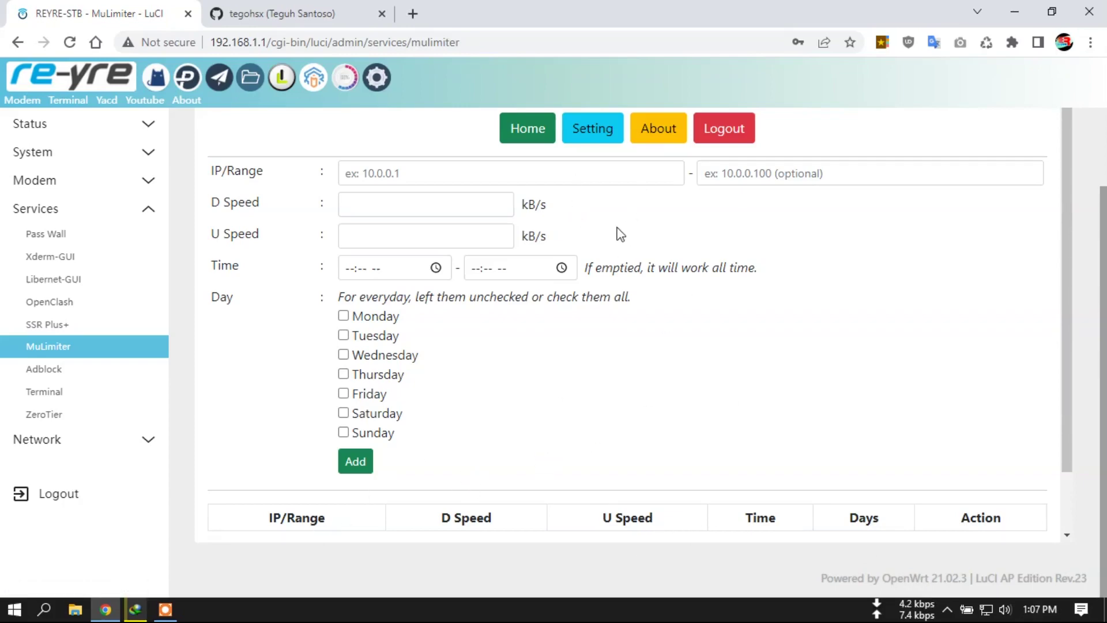
scroll(655, 465, "up", 2)
scroll(662, 455, "down", 3)
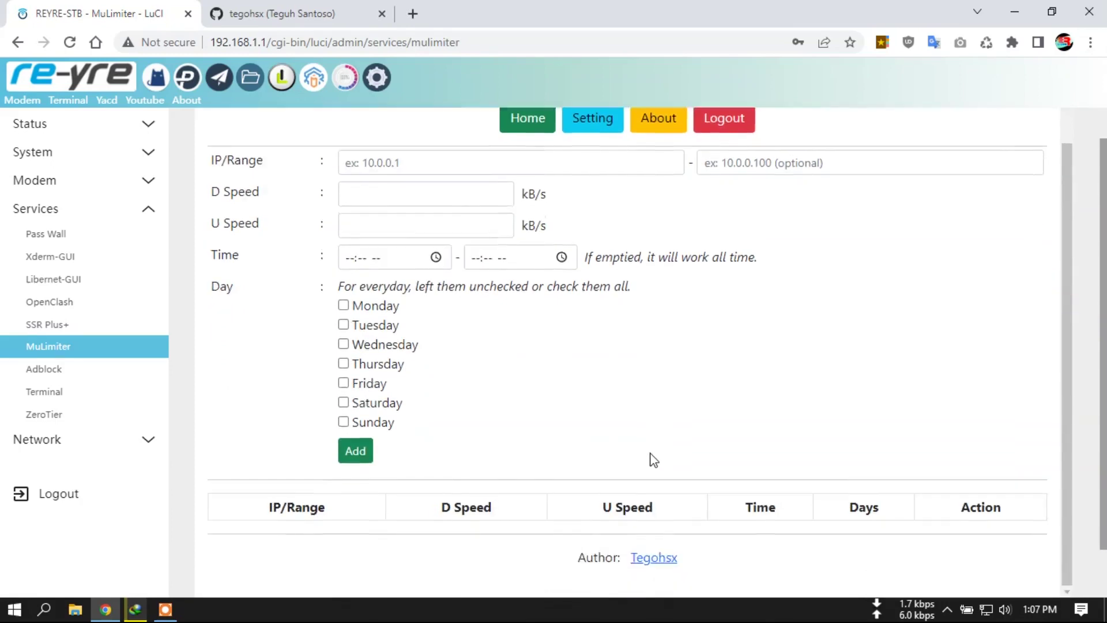
scroll(629, 320, "up", 3)
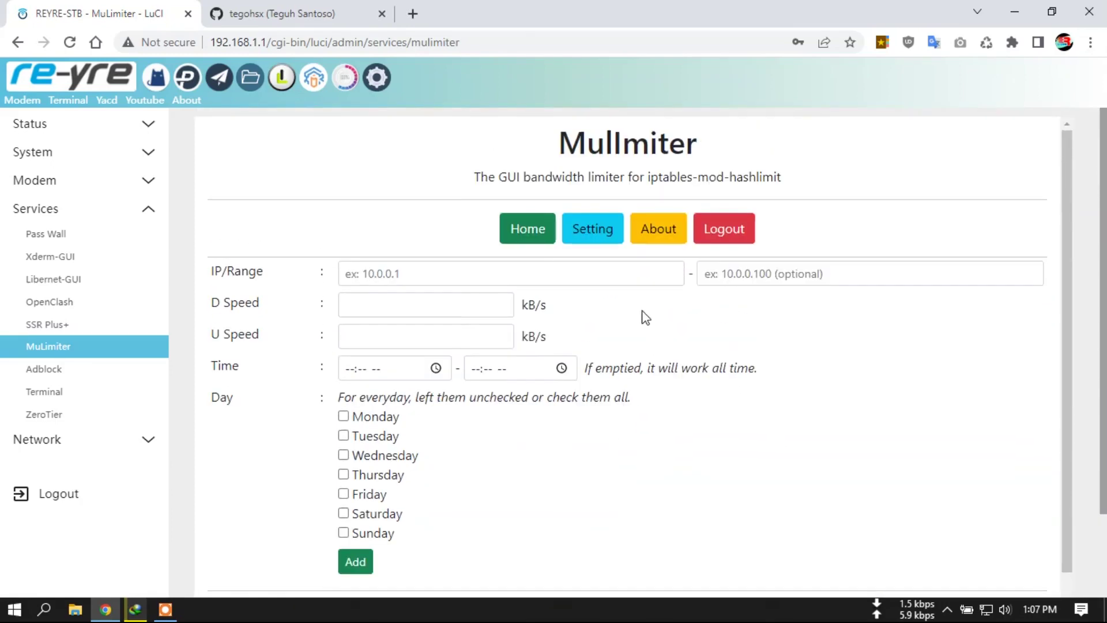
scroll(644, 318, "down", 3)
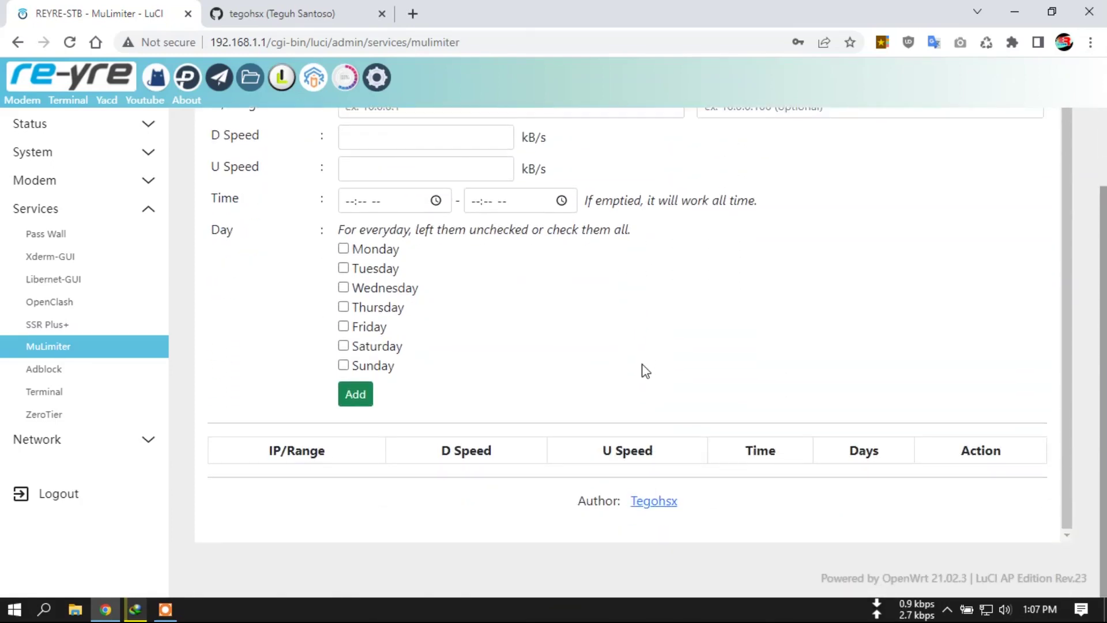
- Switch to the download manager, run the 10GB.bin download to check its transfer rate without a limit, and pause it
left_click(136, 610)
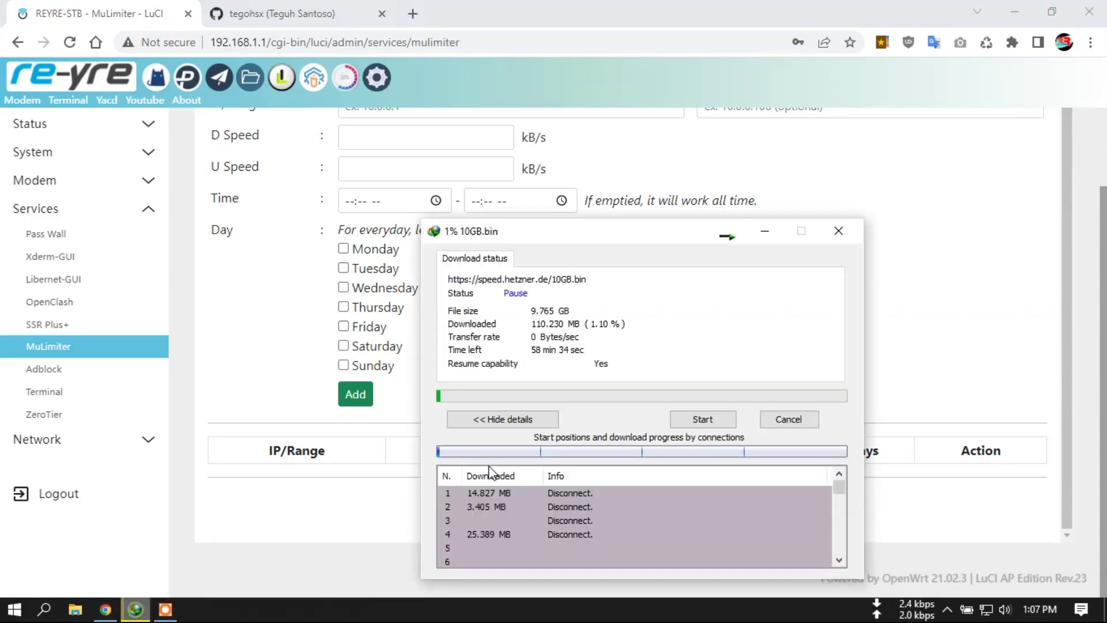
left_click_drag(662, 240, 875, 129)
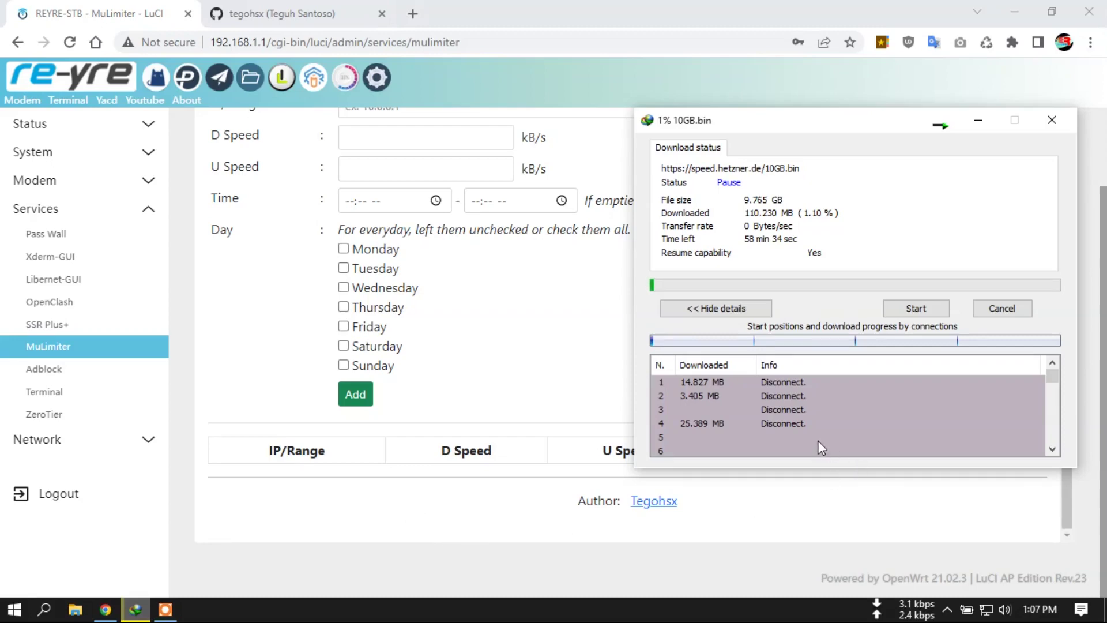
left_click(915, 308)
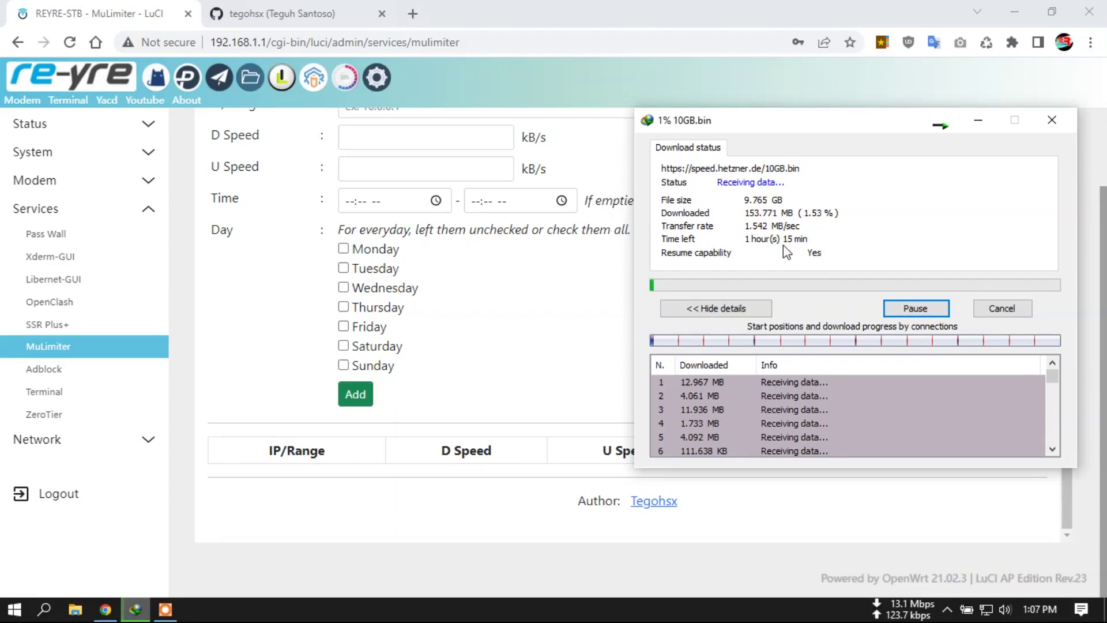
left_click(917, 308)
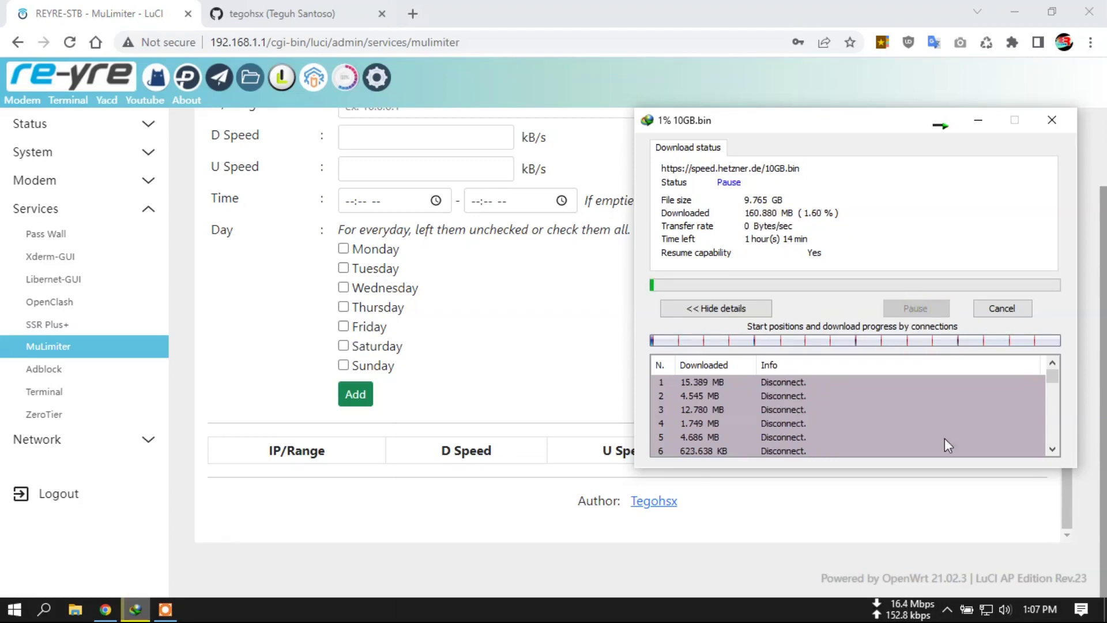
- Open the Windows network adapter list through the Network & Internet settings and close the settings window
right_click(988, 610)
right_click(987, 611)
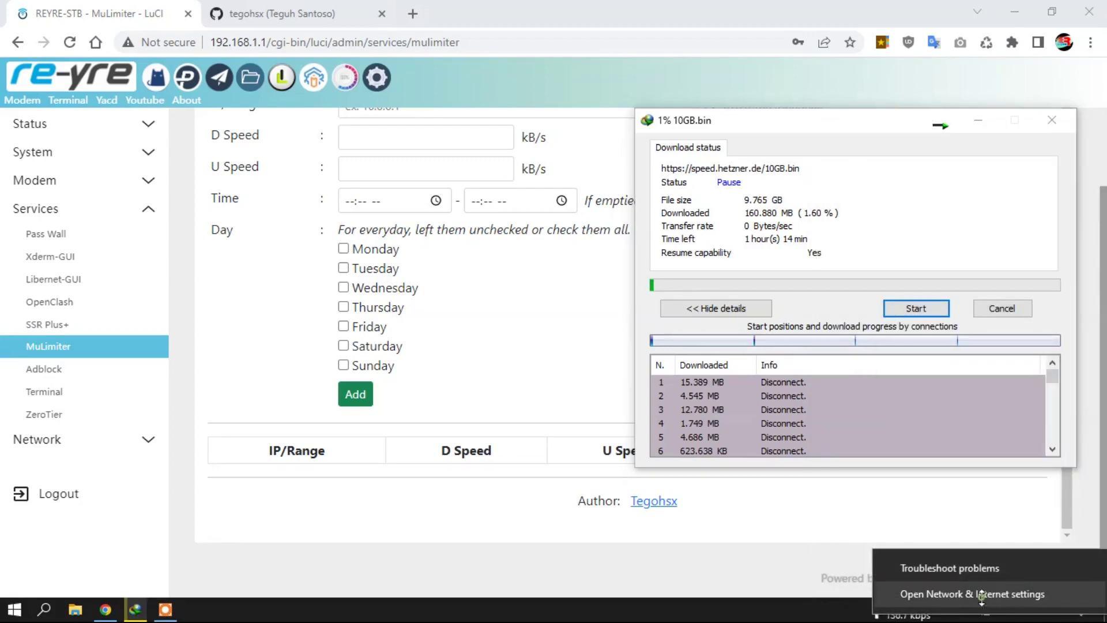
left_click(981, 595)
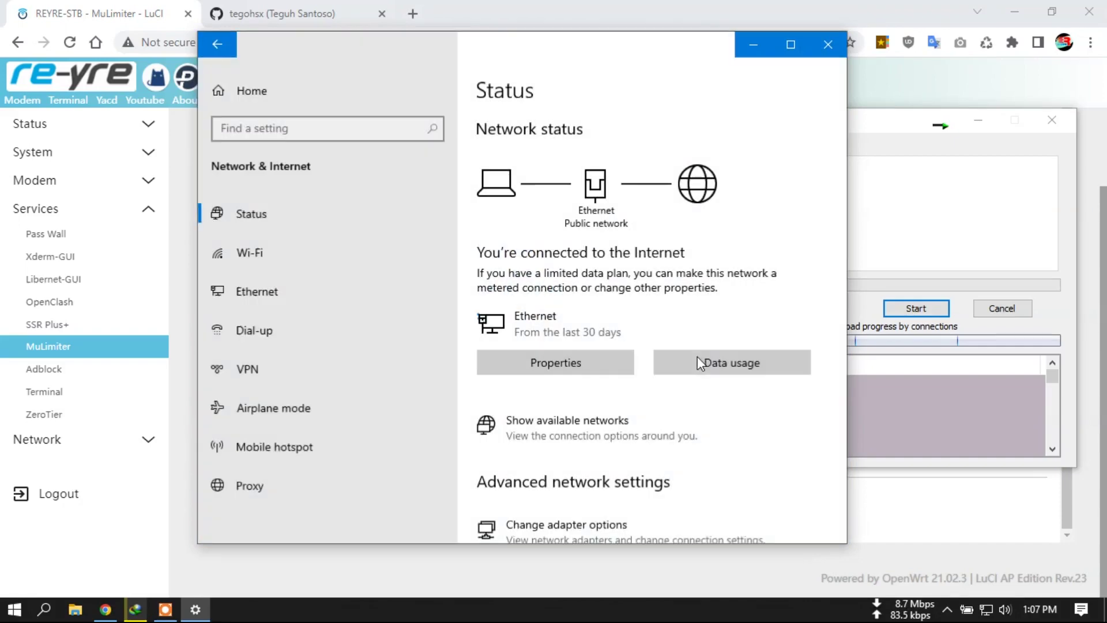
scroll(709, 390, "down", 3)
left_click(615, 271)
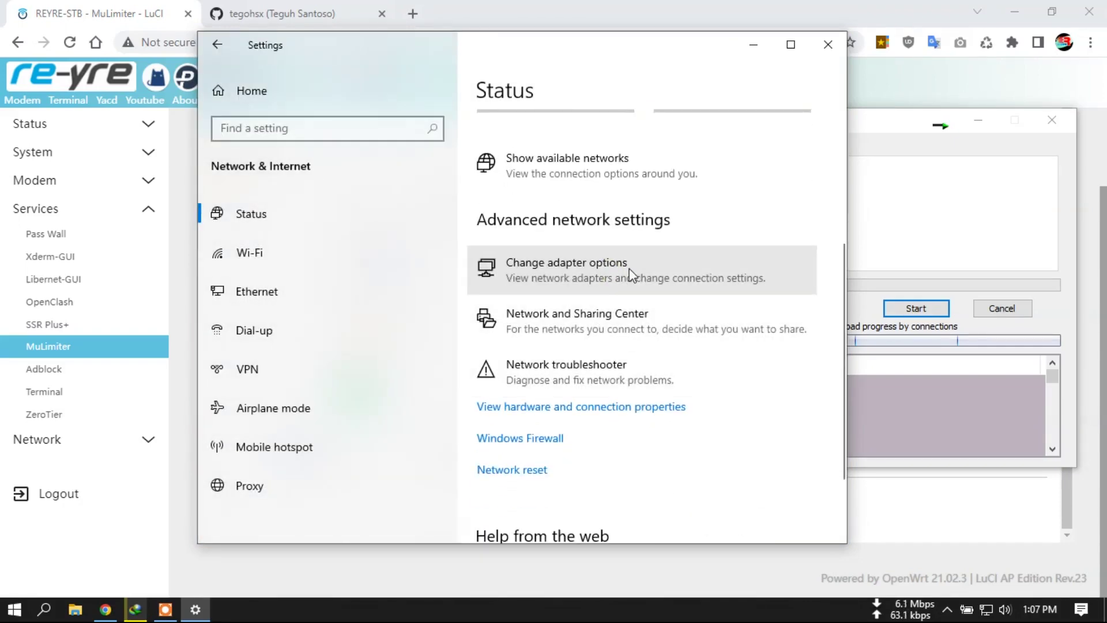
left_click(827, 50)
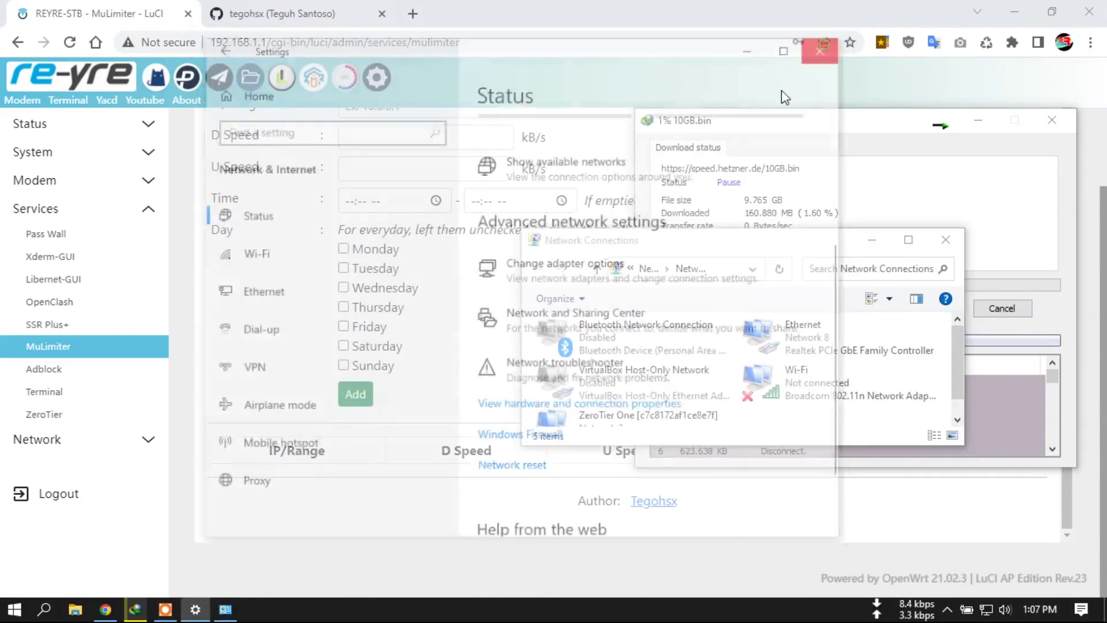
- Check the Ethernet adapter's IPv4 address in its connection details and put the network windows away
right_click(807, 340)
left_click(877, 370)
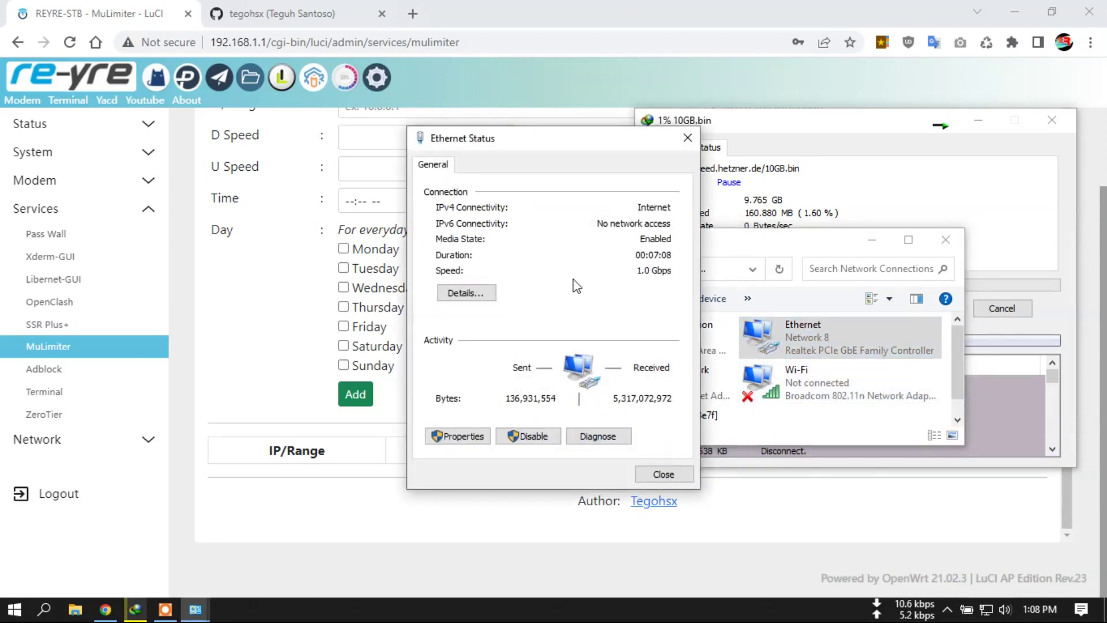
left_click(483, 305)
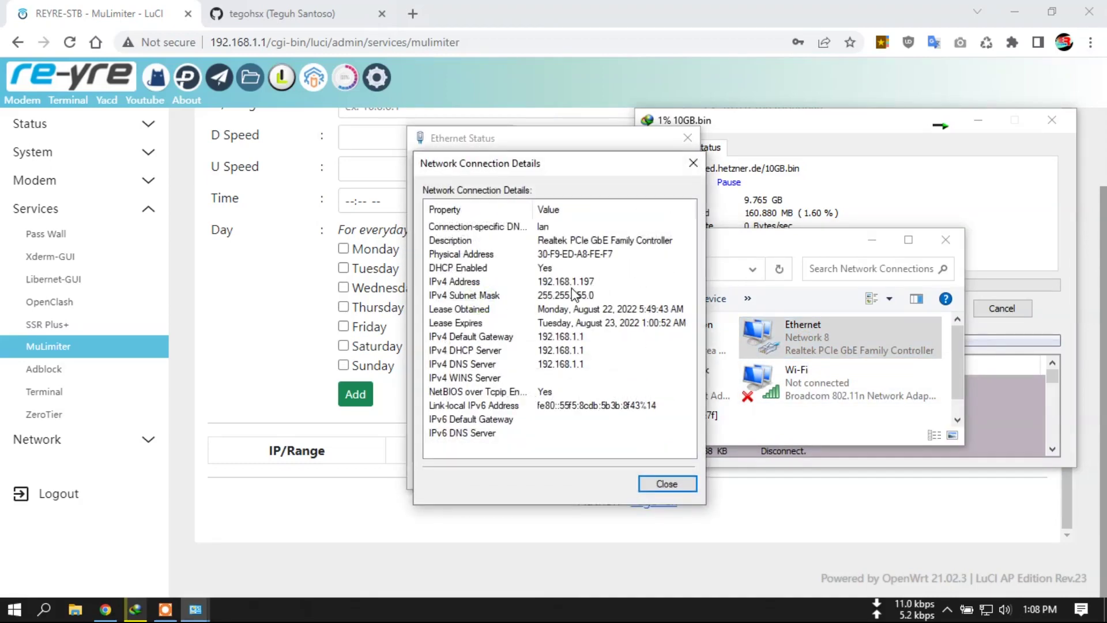
left_click(662, 484)
key("Escape")
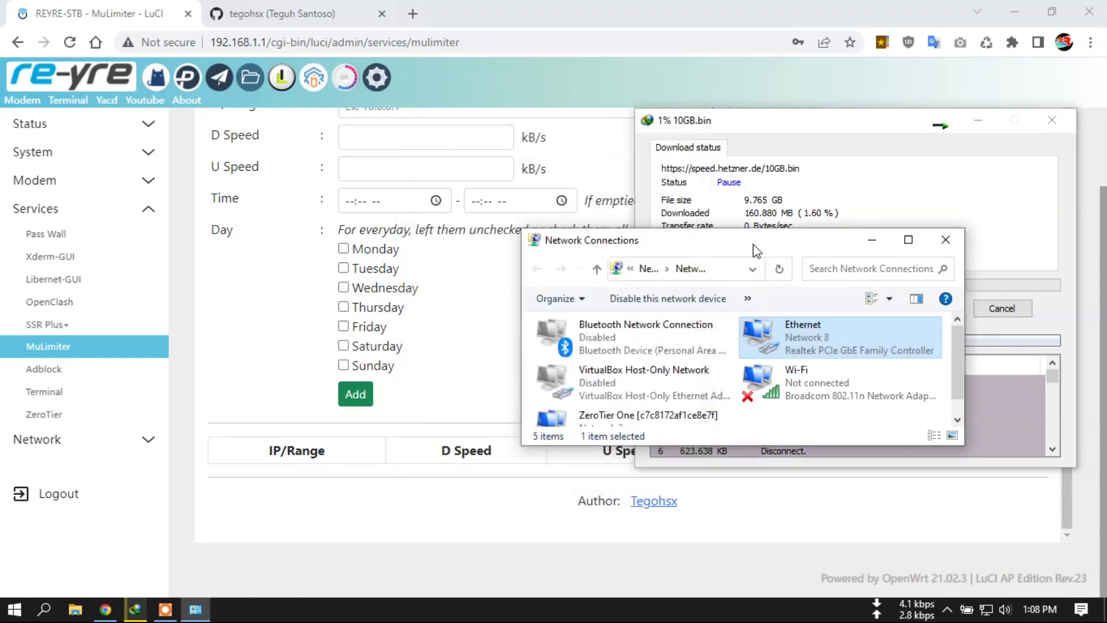
left_click(865, 247)
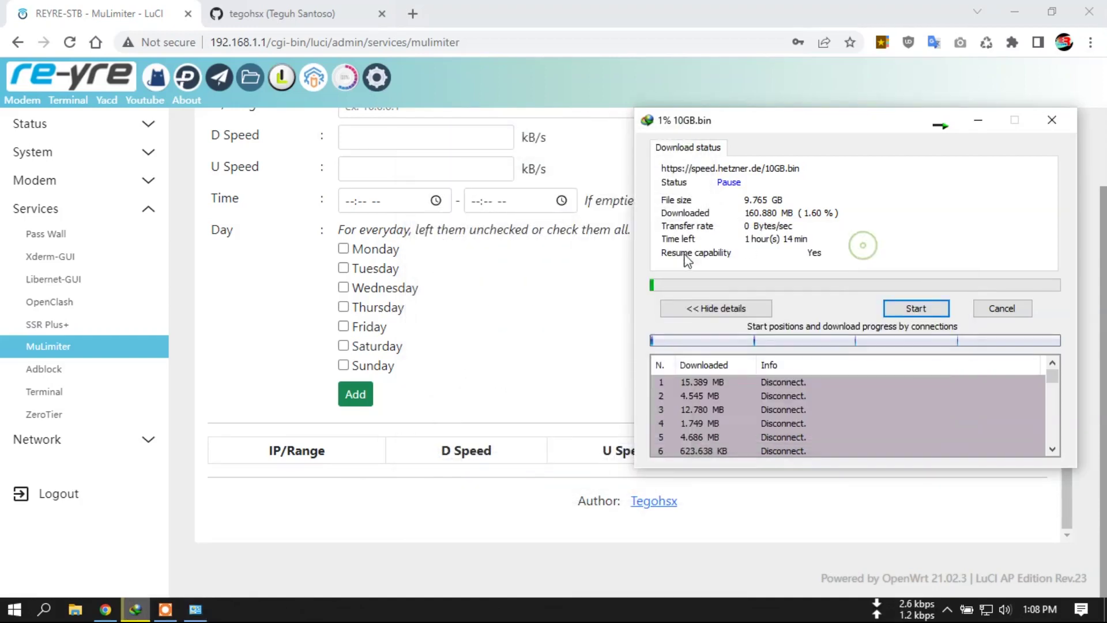
- Return to the MuLimiter form and enter 192.168.1.197 as the IP address to limit
left_click(233, 334)
scroll(233, 333, "up", 2)
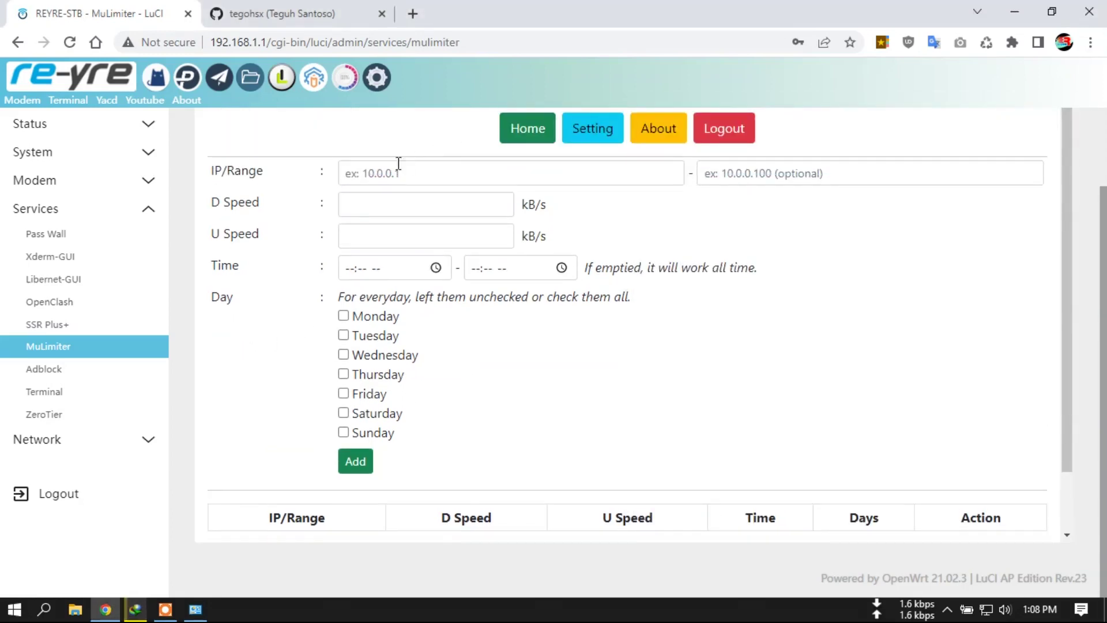
left_click(387, 177)
left_click(468, 209)
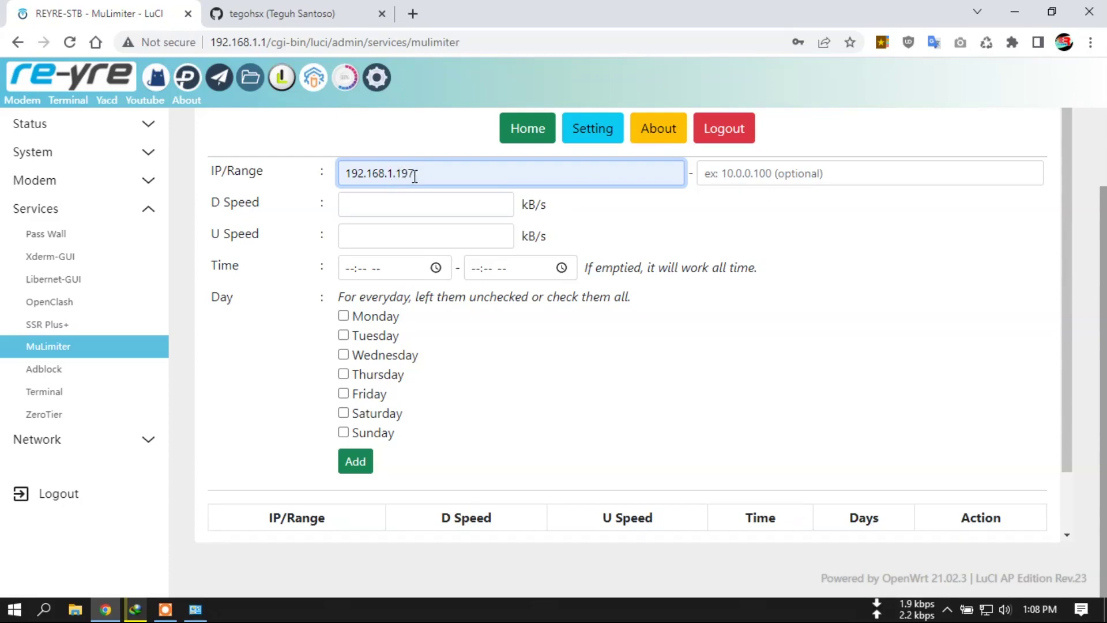
- Fill in 192.168.1.254 as the optional end address of the IP range and clear that field again
left_click(866, 172)
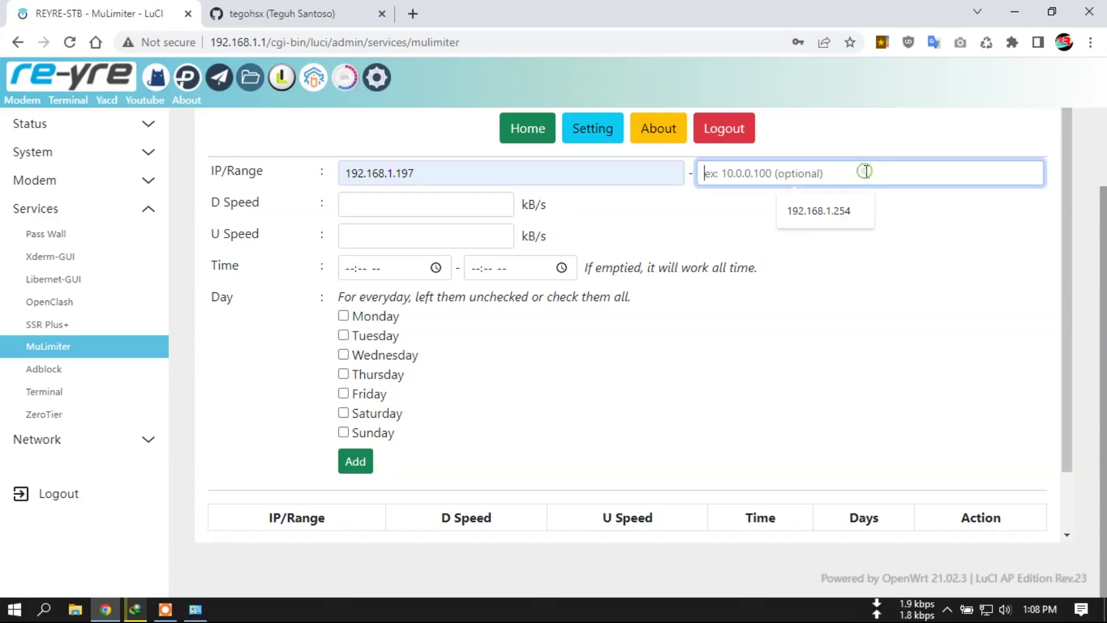
left_click(837, 214)
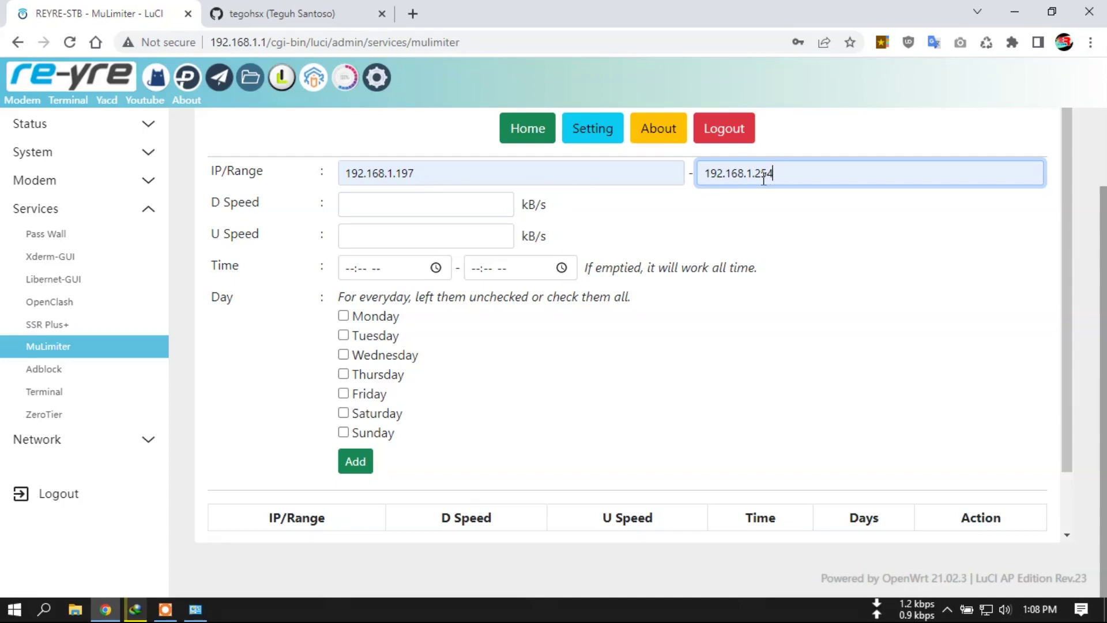
left_click_drag(812, 185, 700, 173)
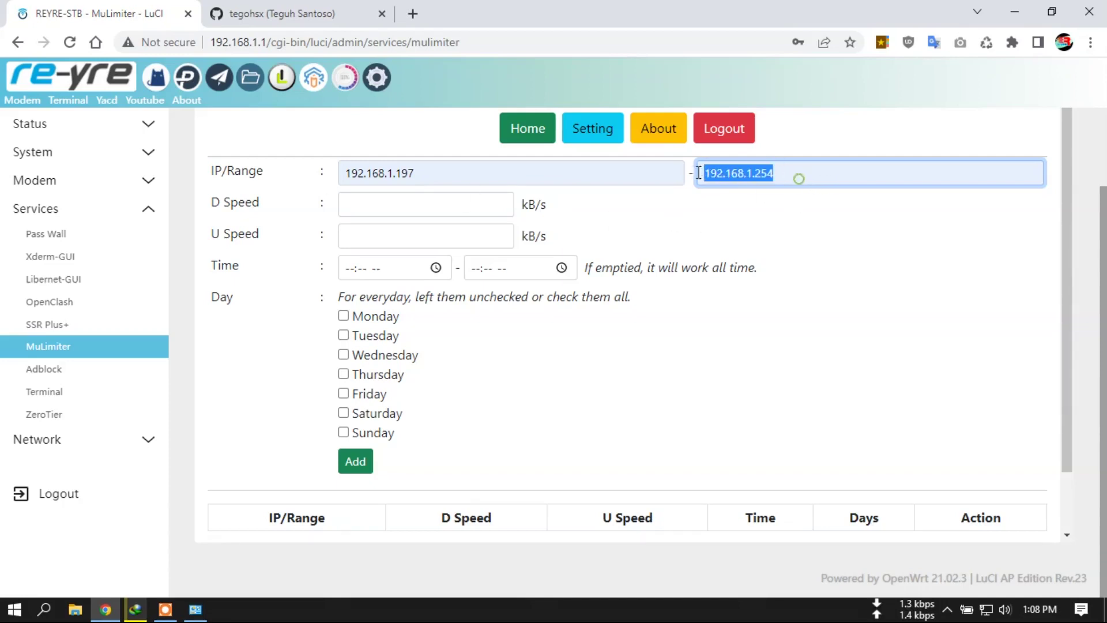
key("BackSpace")
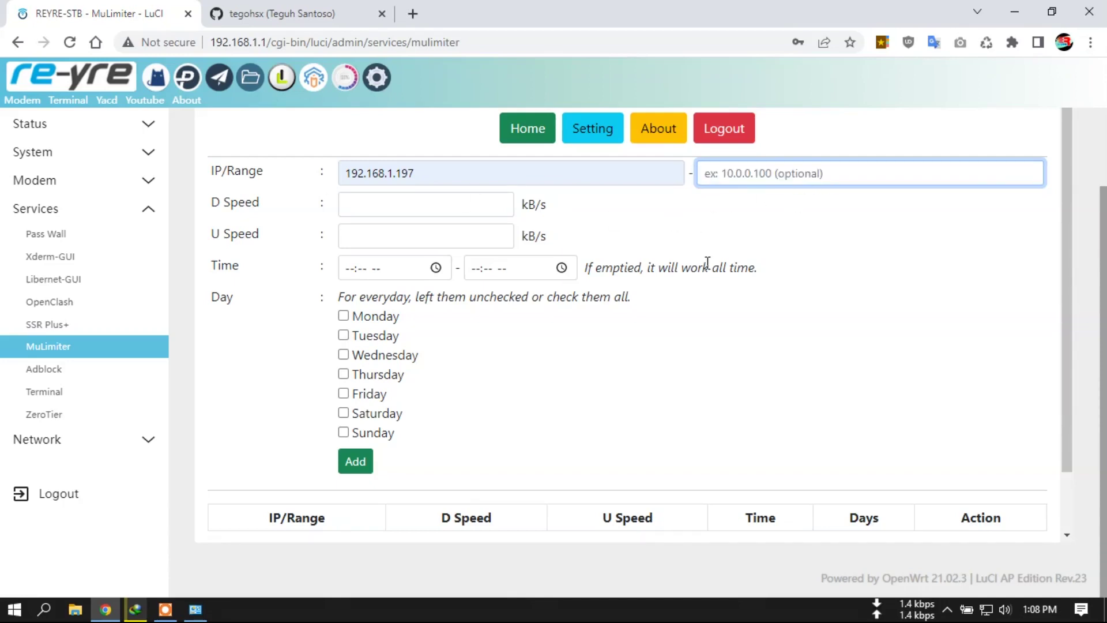
- Set the download and upload speeds to 500 kB/s each and add the rule with time and days left empty
left_click(417, 207)
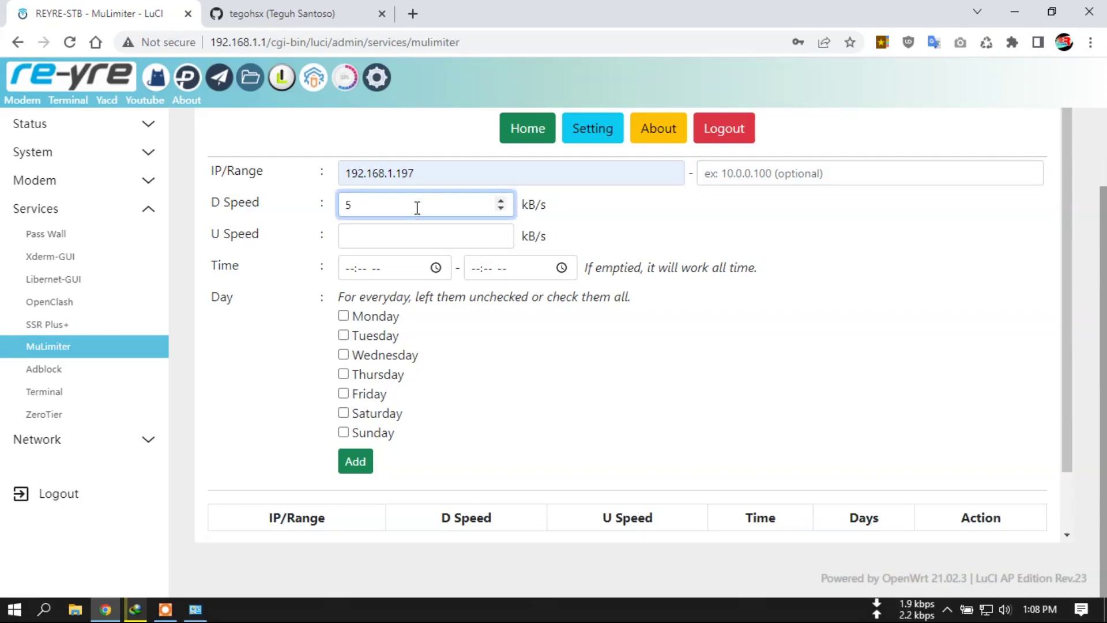
left_click(388, 227)
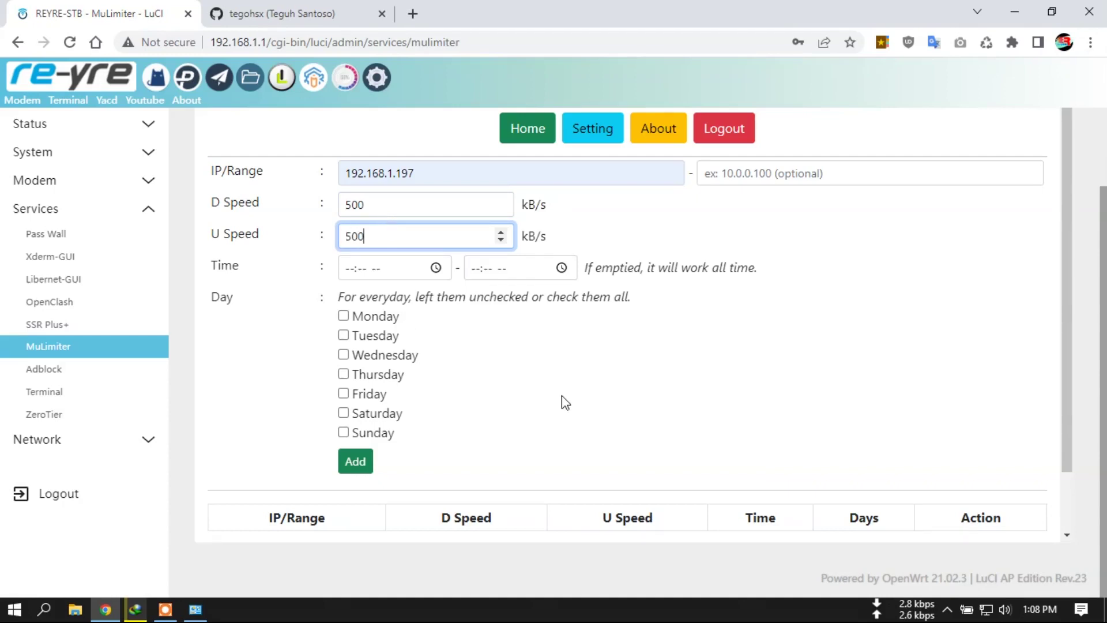
scroll(563, 401, "down", 1)
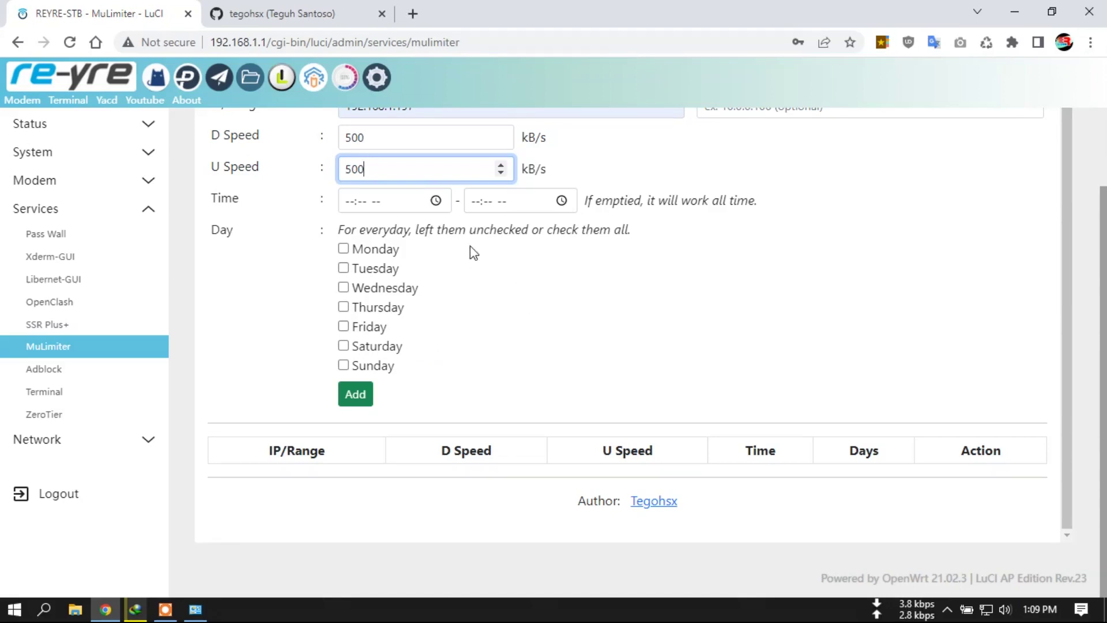
scroll(511, 247, "up", 1)
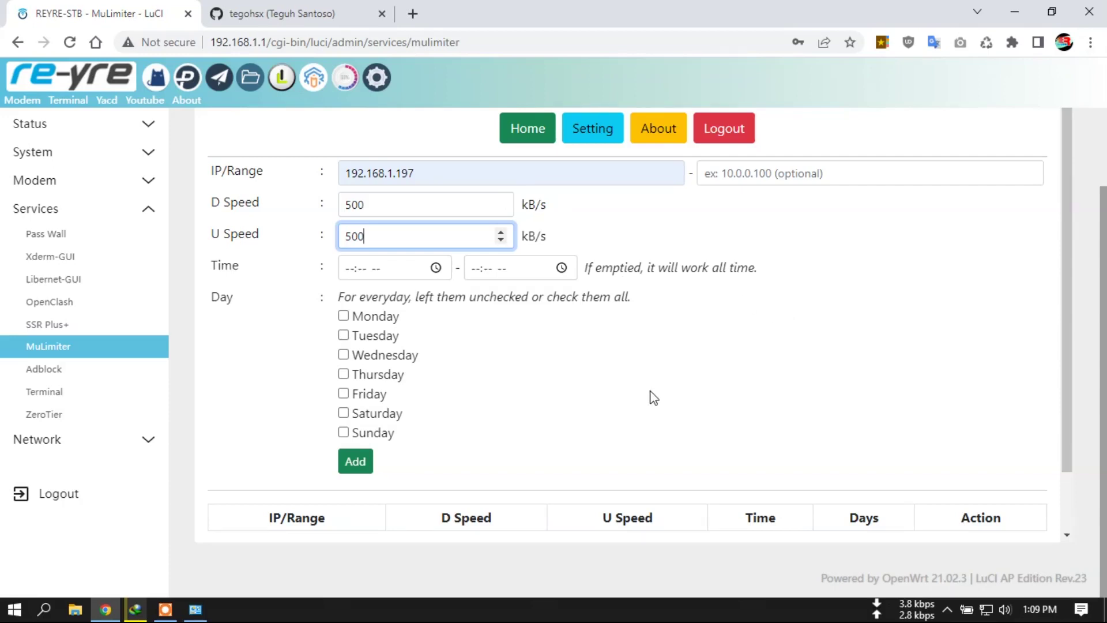
scroll(650, 393, "down", 1)
left_click(362, 399)
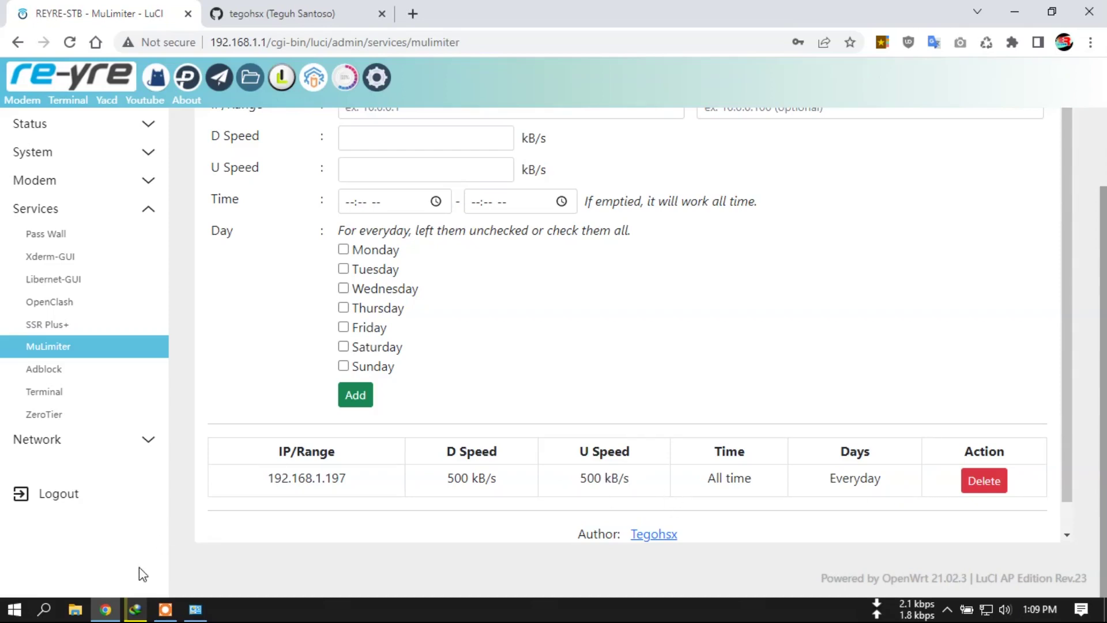
- Switch to the download manager, resume the 10GB.bin download to check its transfer rate under the new limit, and pause it
left_click(134, 609)
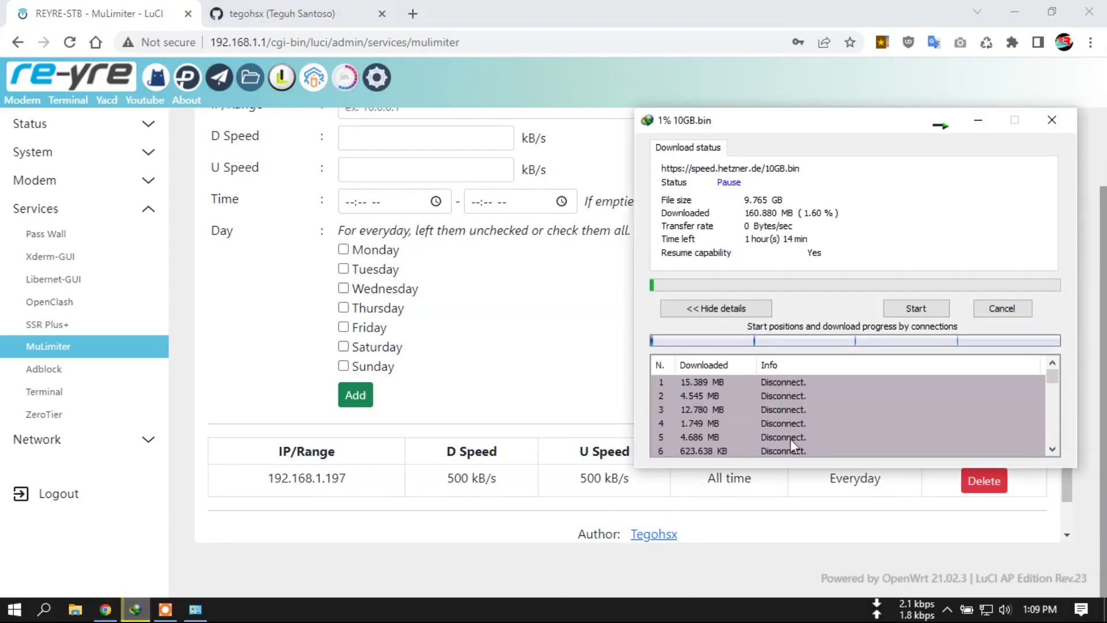
left_click(921, 312)
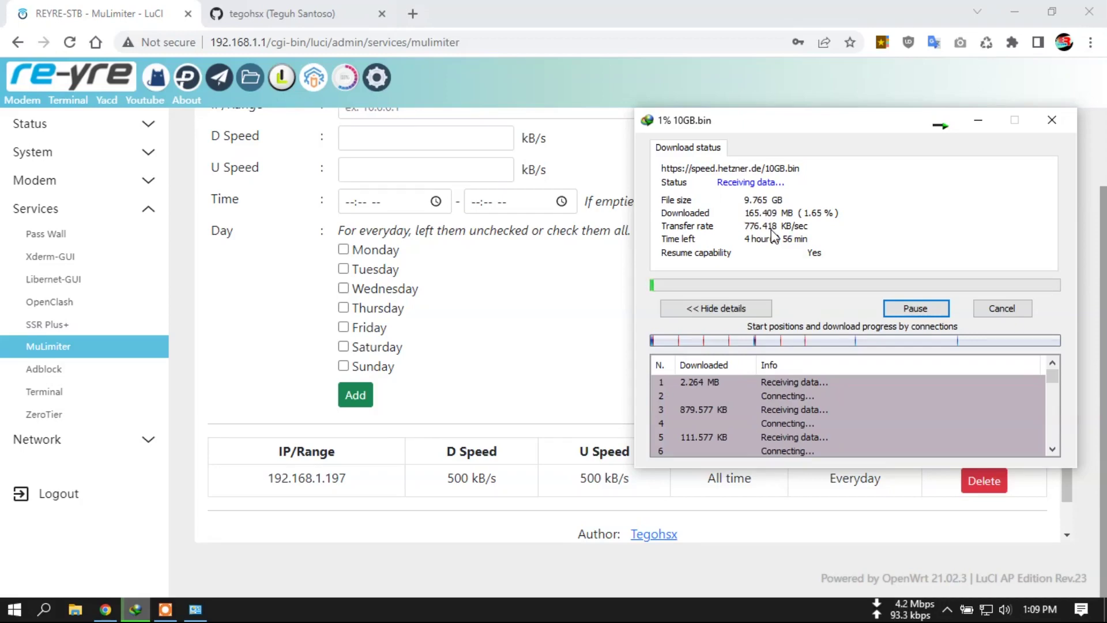
left_click(905, 310)
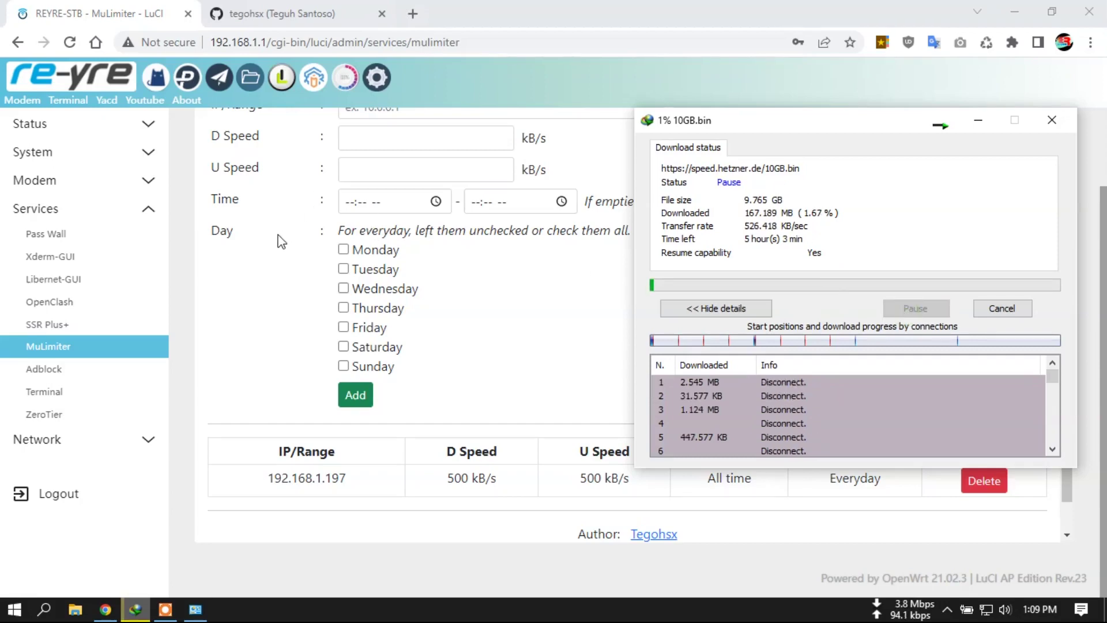
- Return to the MuLimiter page and delete the 500 kB/s rule for 192.168.1.197
left_click(280, 231)
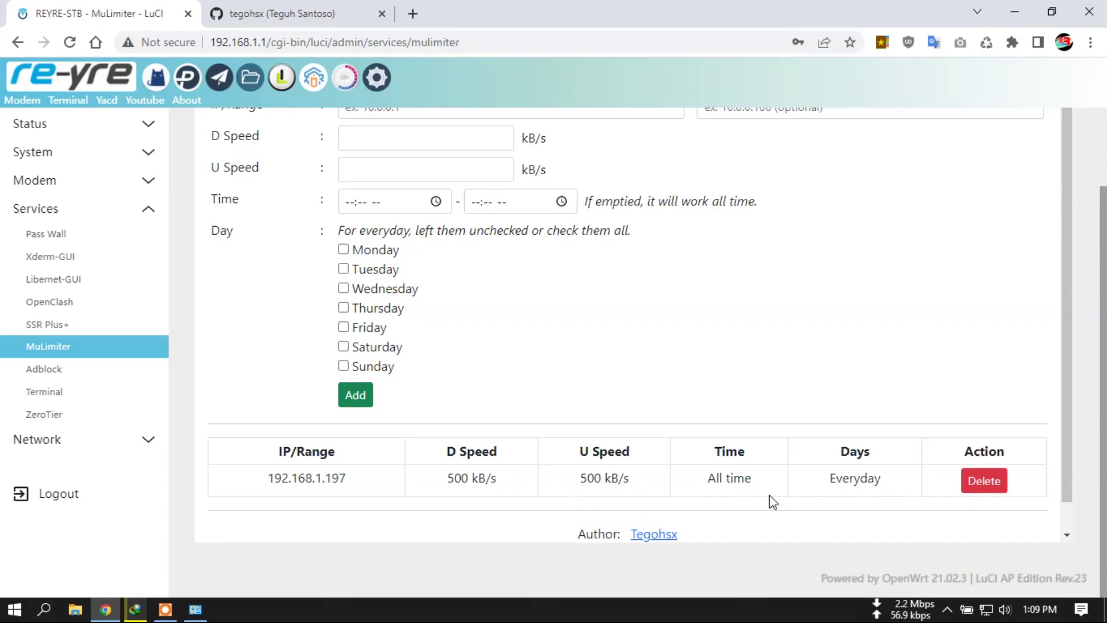
left_click(984, 484)
left_click(621, 132)
- Add a MuLimiter rule for 192.168.1.197 with download and upload speeds of 100 kB/s each, leaving time and days empty
left_click(389, 179)
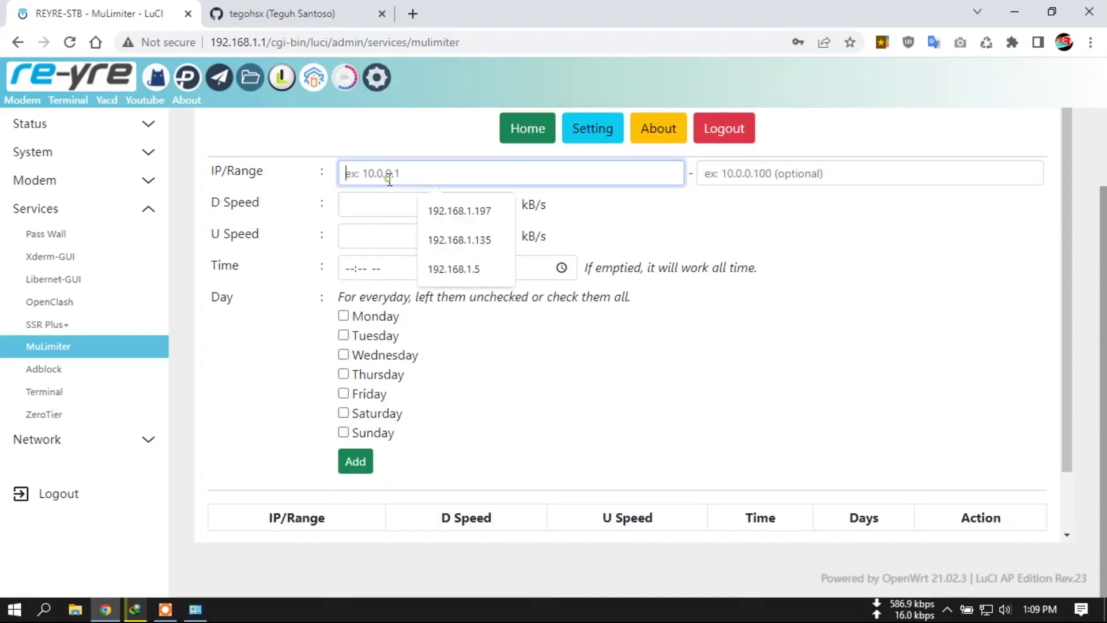
left_click(460, 211)
left_click(388, 200)
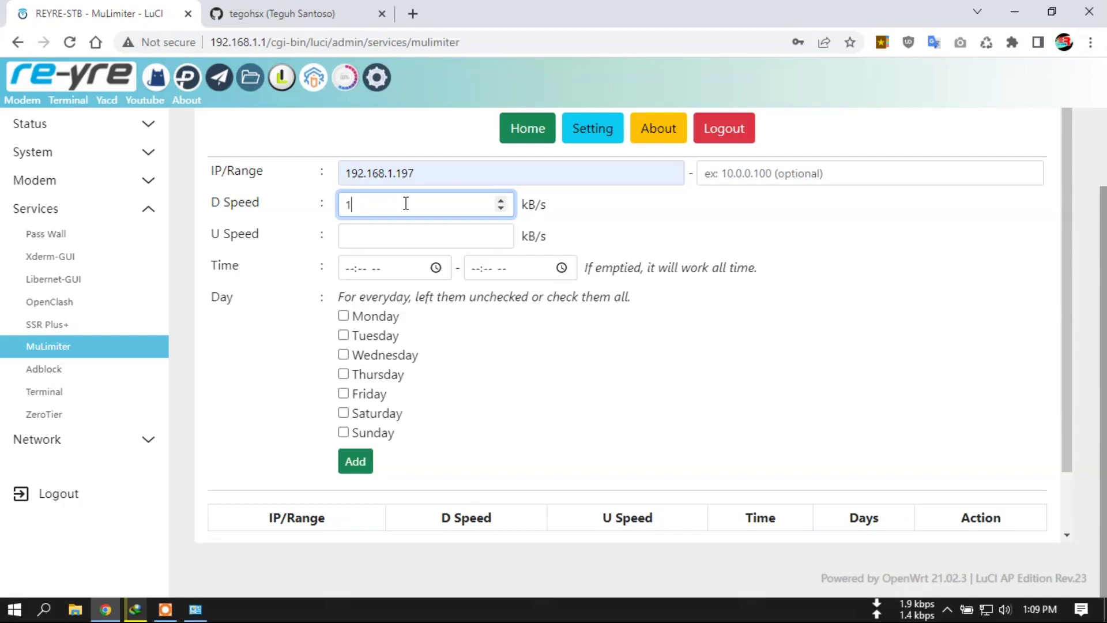
left_click(390, 239)
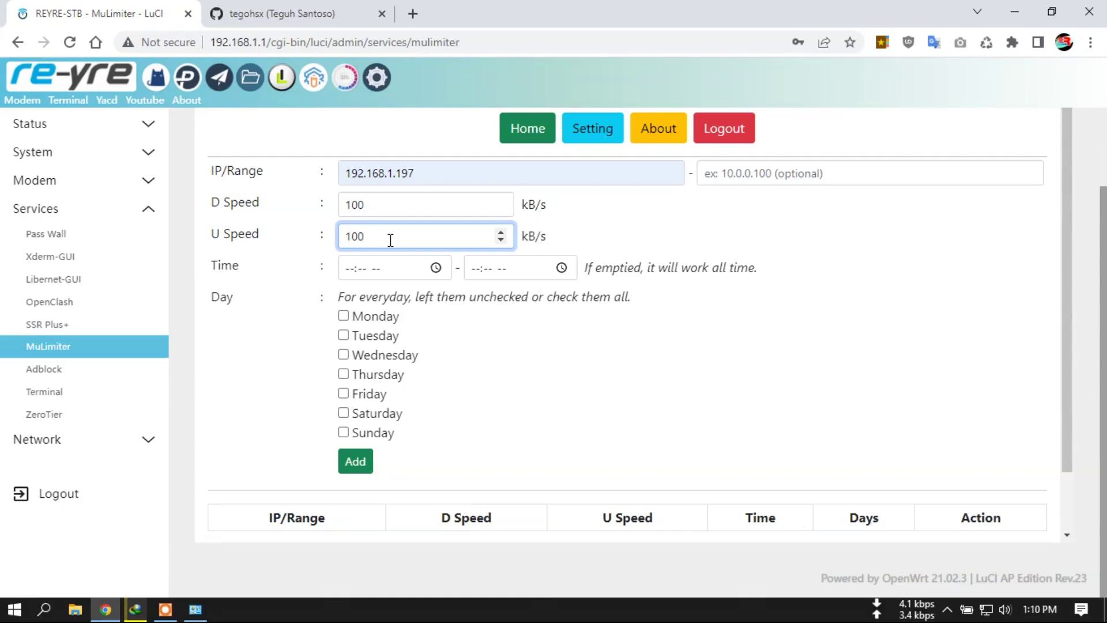
left_click(359, 462)
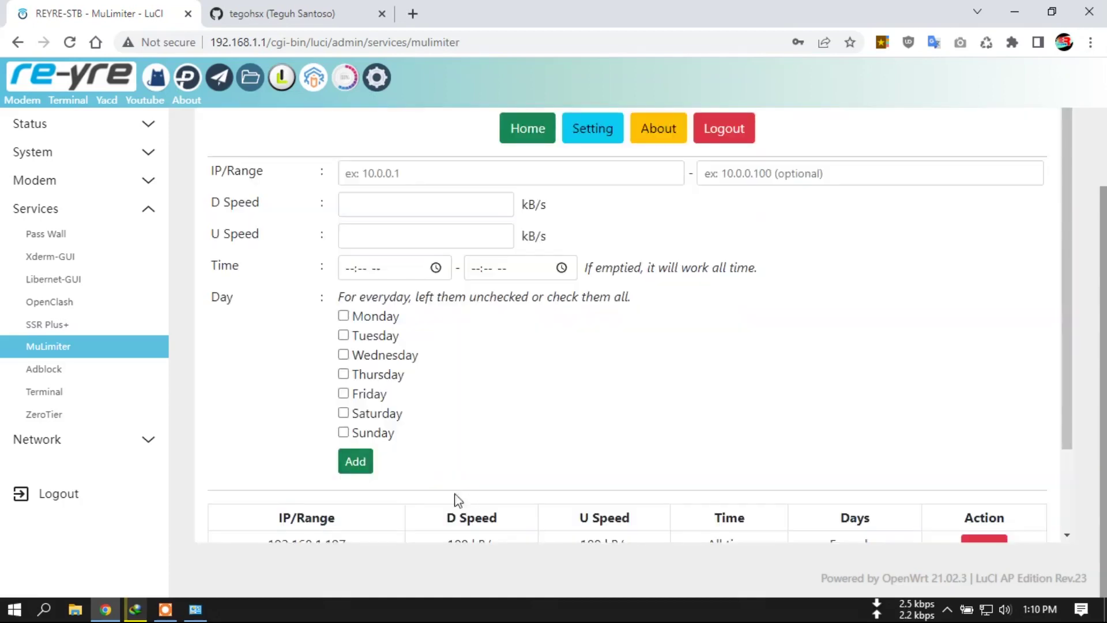
scroll(458, 499, "down", 2)
- Switch to the download manager, resume 10GB.bin to check its transfer rate under the 100 kB/s limit, and pause it
left_click(135, 610)
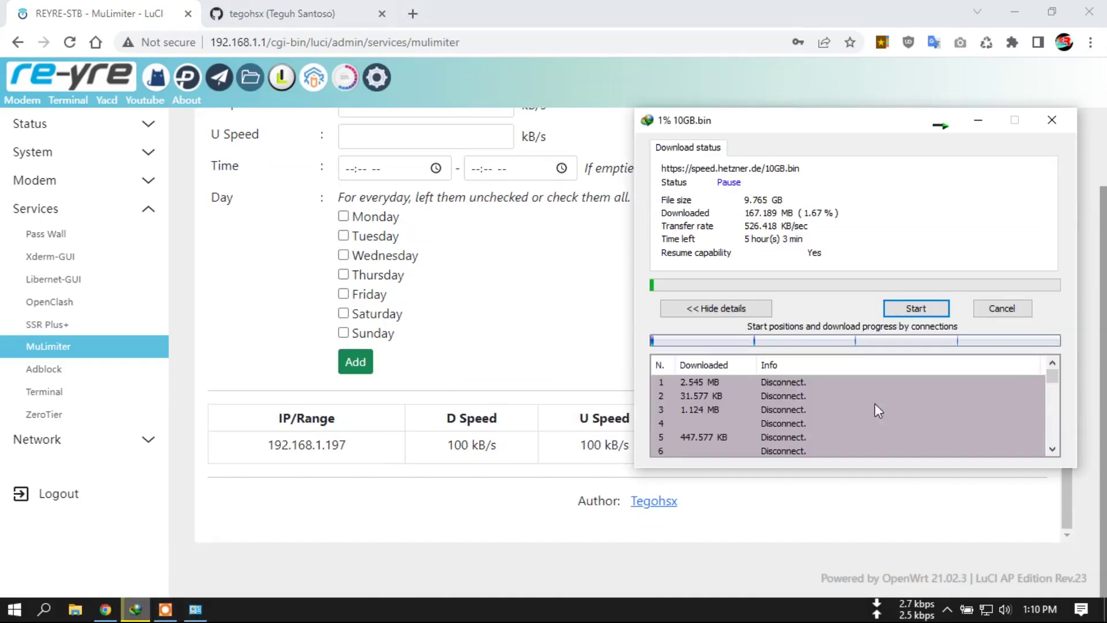
left_click(920, 308)
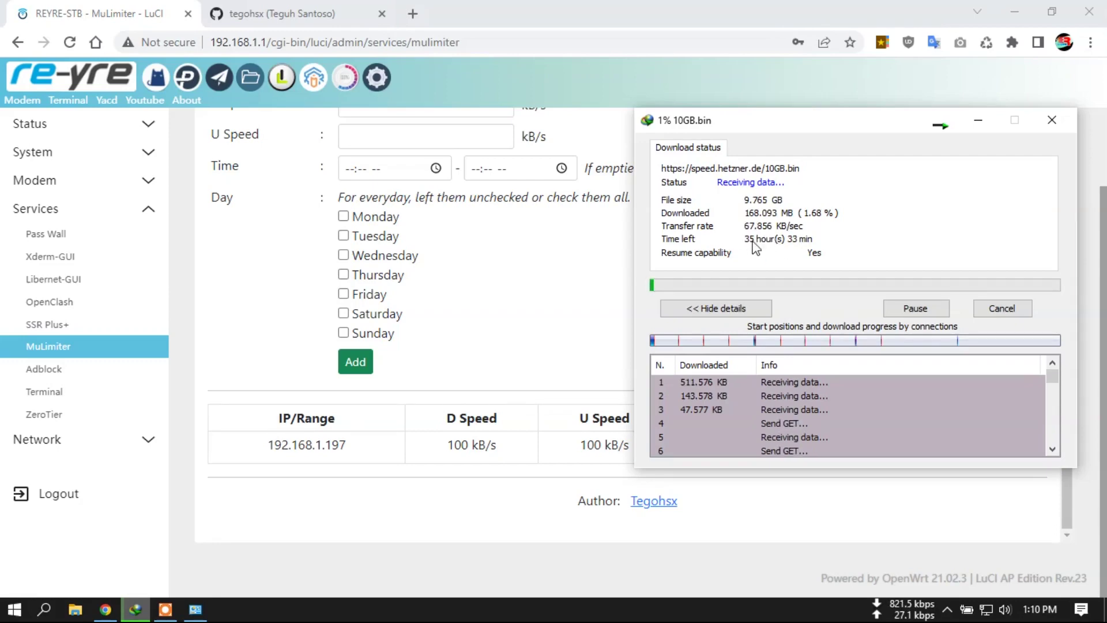
left_click(914, 309)
- Go back to MuLimiter and delete the 100 kB/s rule for 192.168.1.197, confirming the deletion
left_click(245, 279)
scroll(247, 282, "up", 2)
scroll(247, 283, "down", 2)
left_click(984, 455)
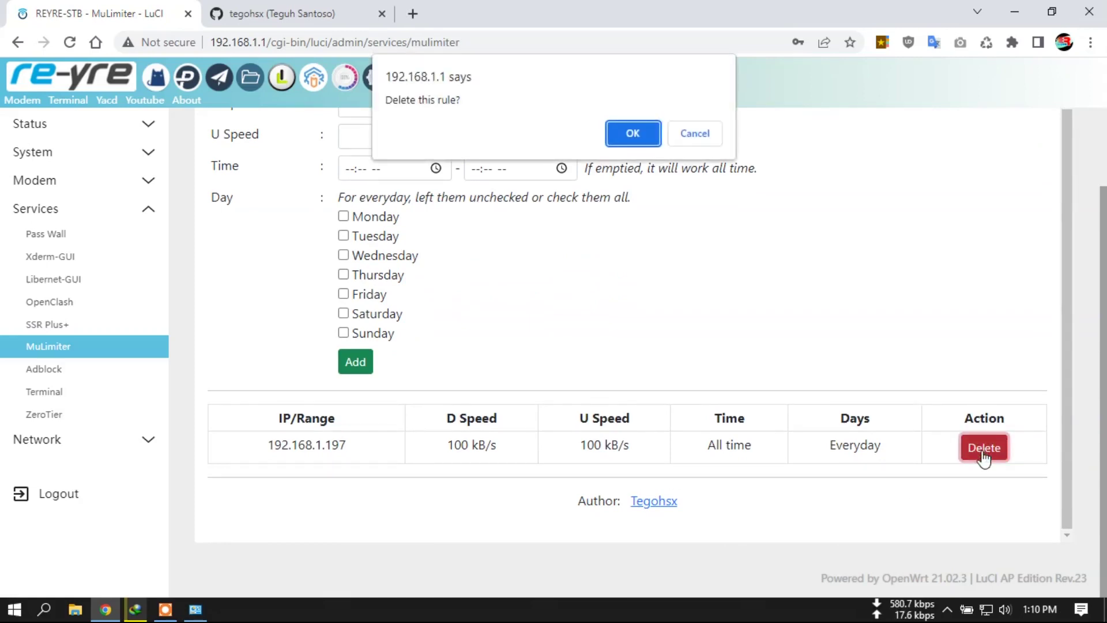
left_click(627, 131)
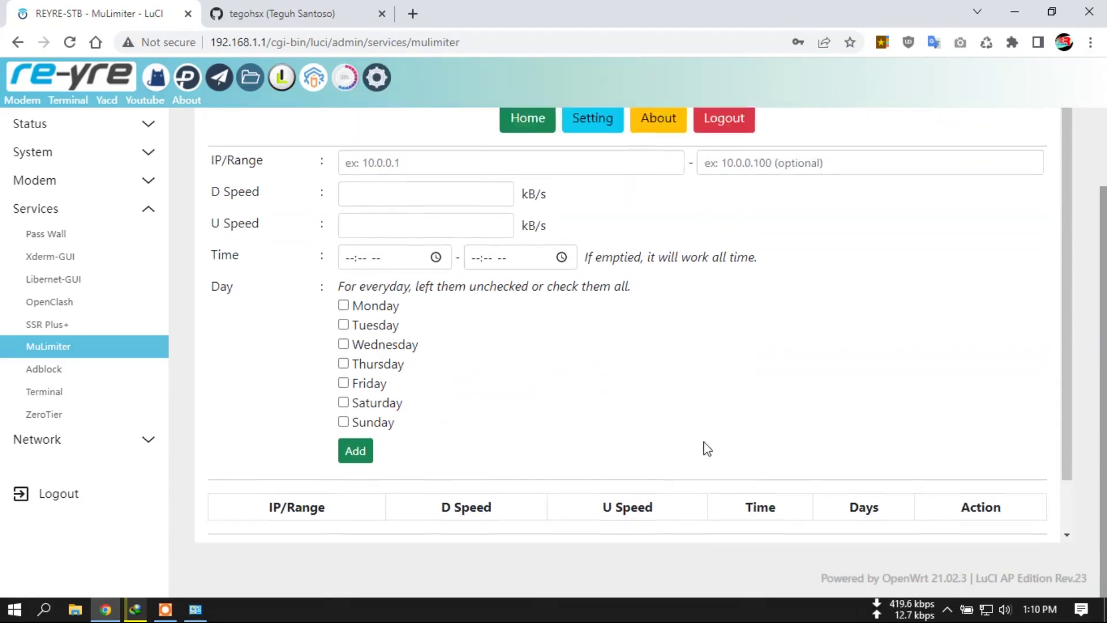
- Resume 10GB.bin in the download manager to check its transfer rate without any limit rule, and pause it again
left_click(135, 610)
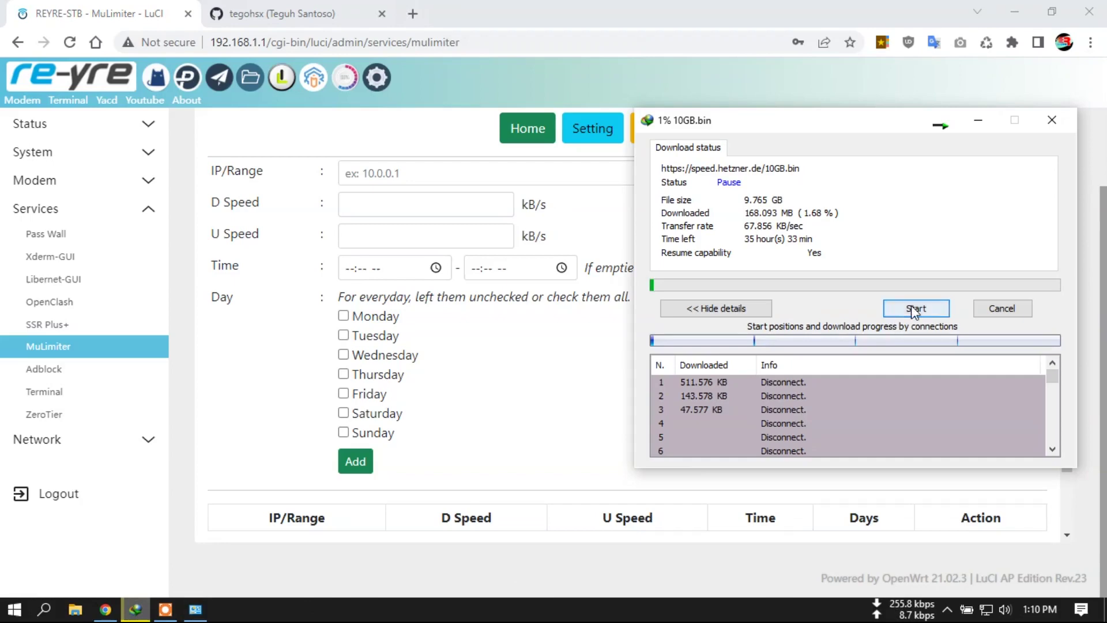
left_click(914, 310)
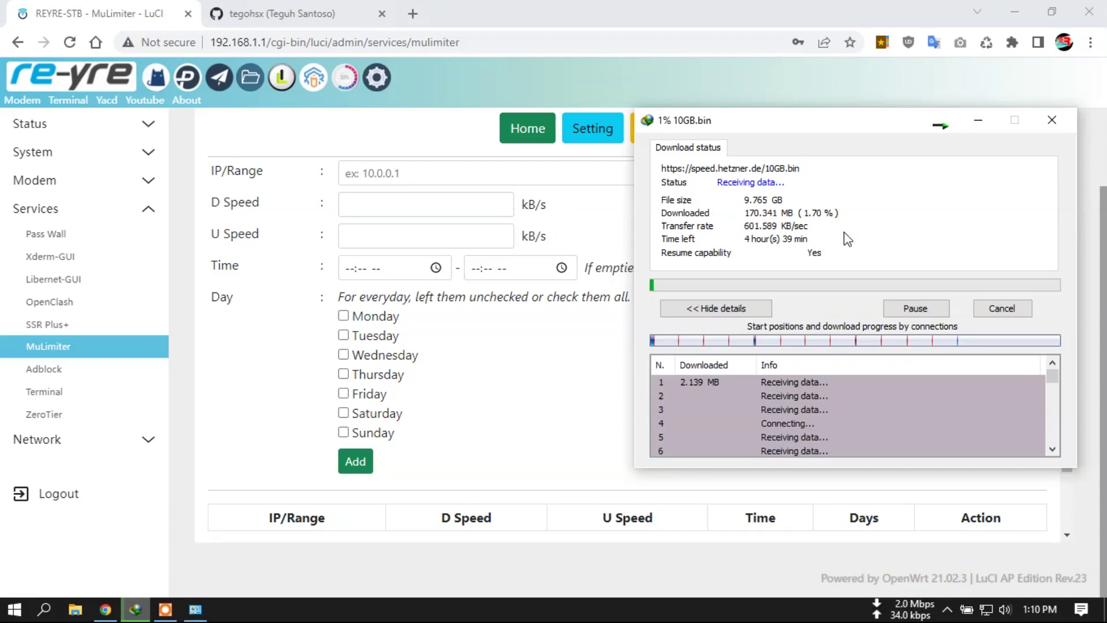
left_click(922, 309)
- Return to the browser, open the bookmarked Speedtest by Ookla in a new tab, and run a speed test without any limit rule
left_click(440, 18)
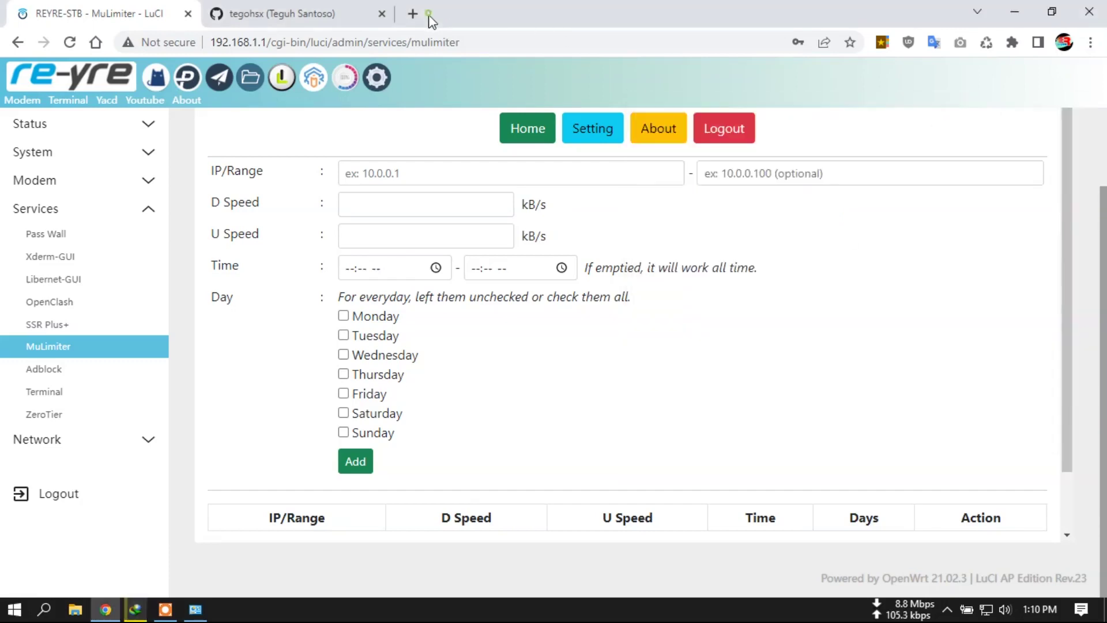
left_click(414, 14)
left_click(882, 42)
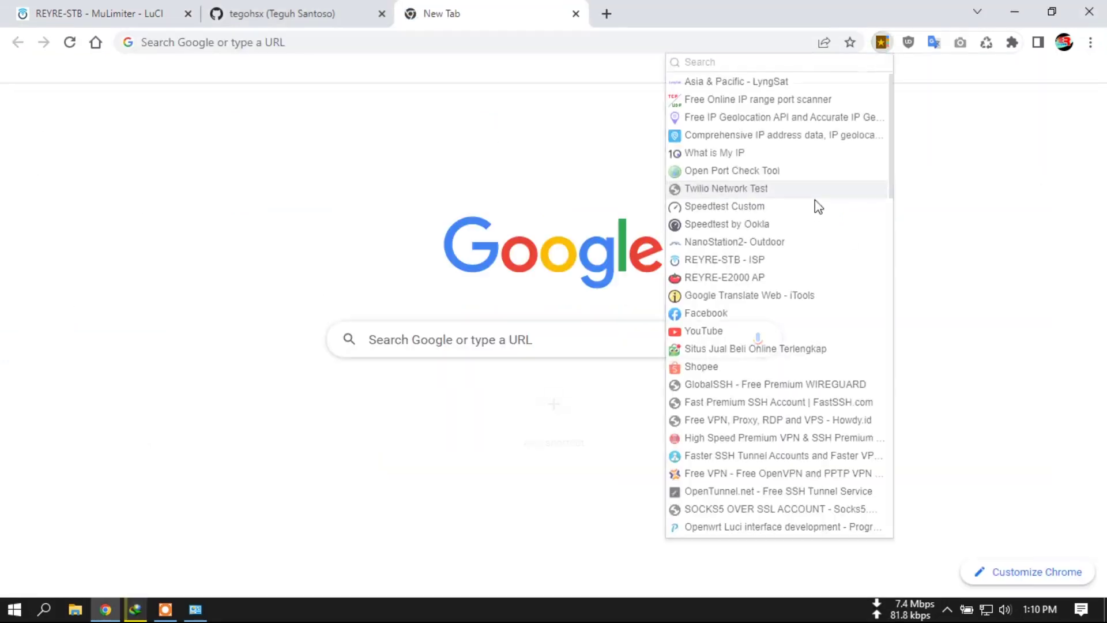
left_click(749, 225)
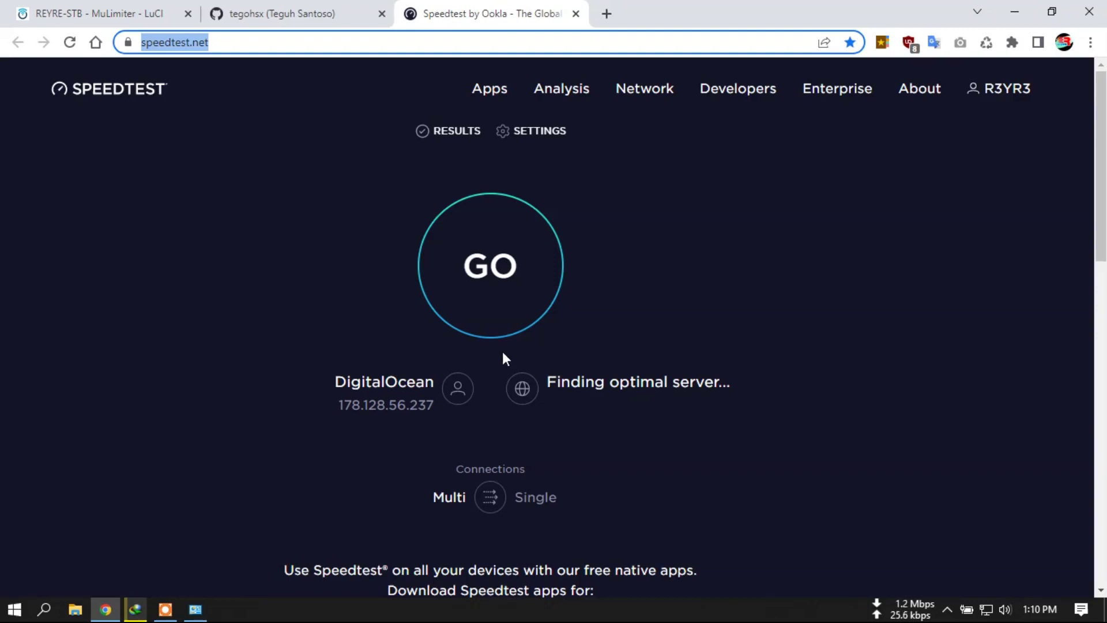
left_click(501, 269)
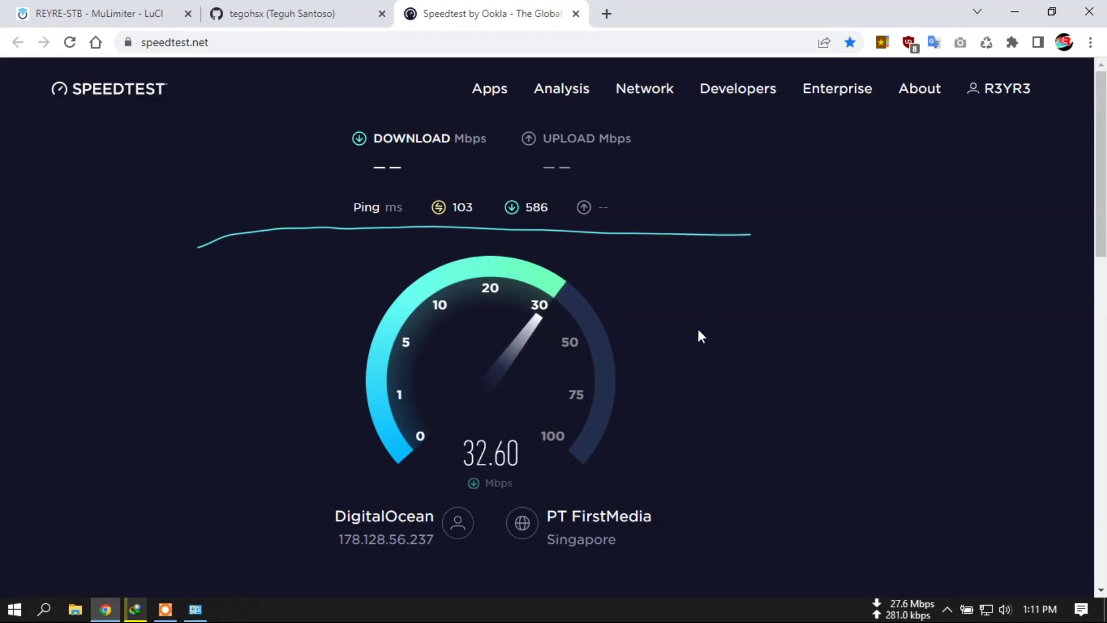
mouse_move(143, 614)
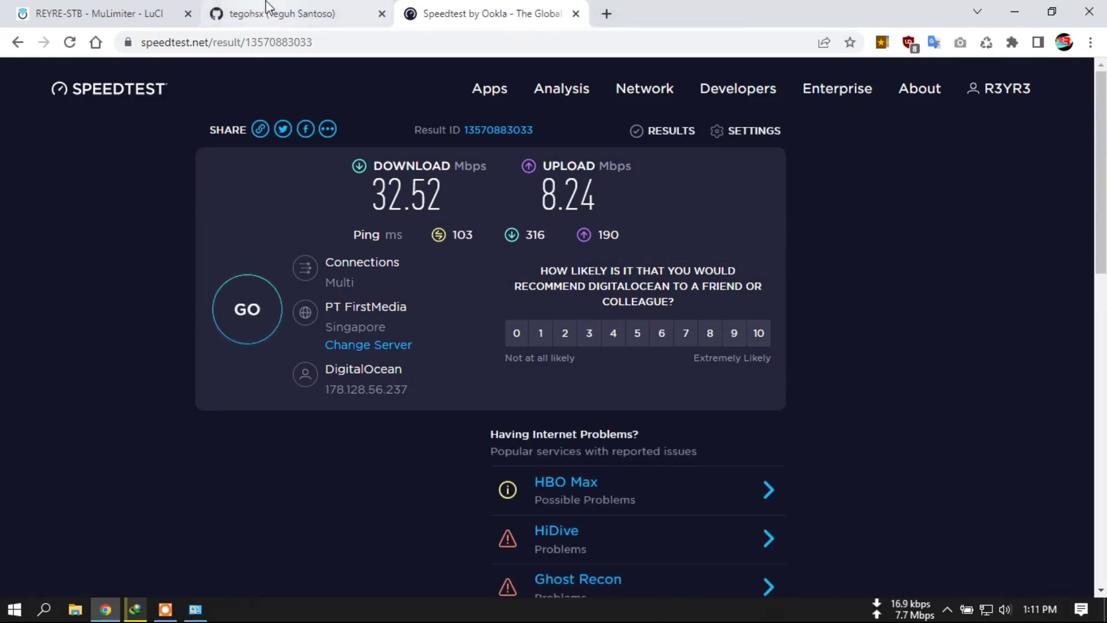
- In MuLimiter, add a rule for 192.168.1.197 with download and upload speeds of 400 kB/s each, leaving time and days empty
left_click(110, 11)
left_click(413, 205)
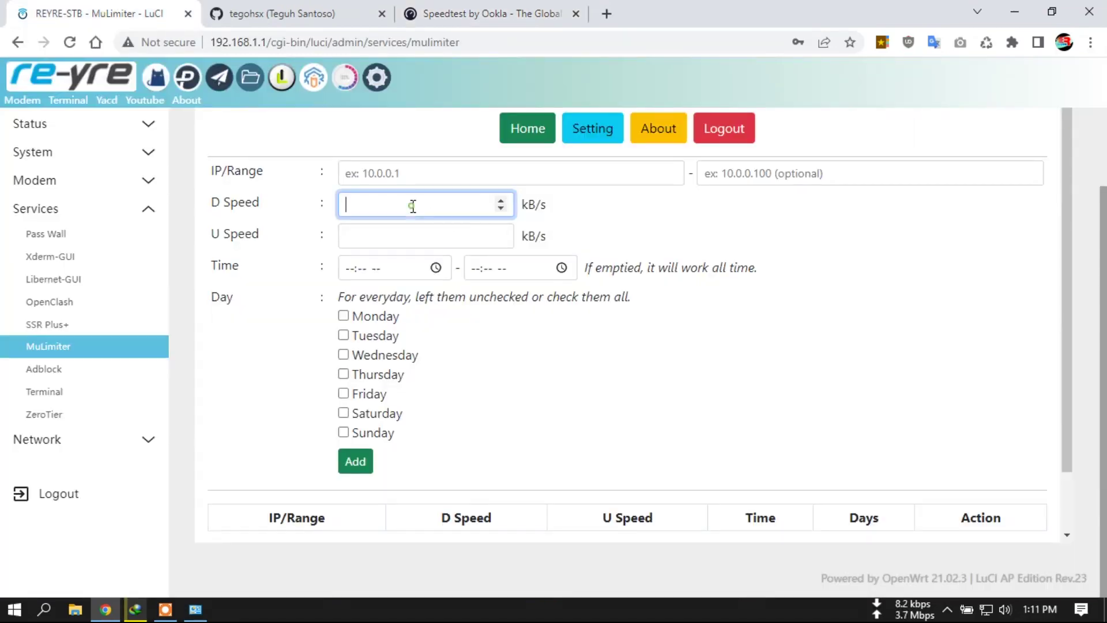
left_click(410, 173)
left_click(452, 208)
left_click(405, 205)
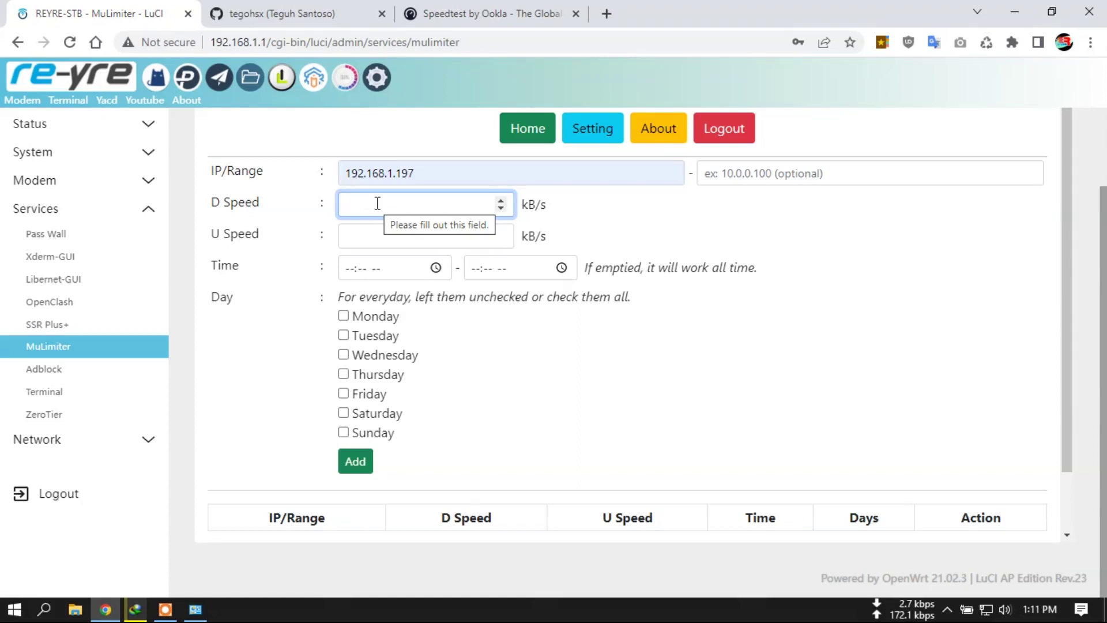
type("400")
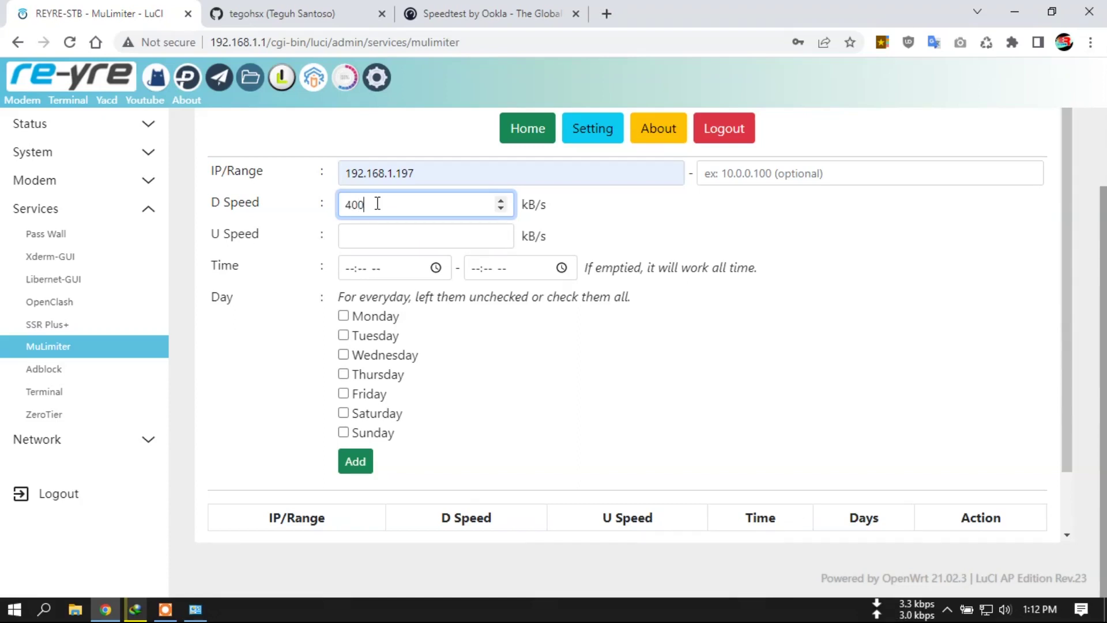
left_click(385, 237)
type("400")
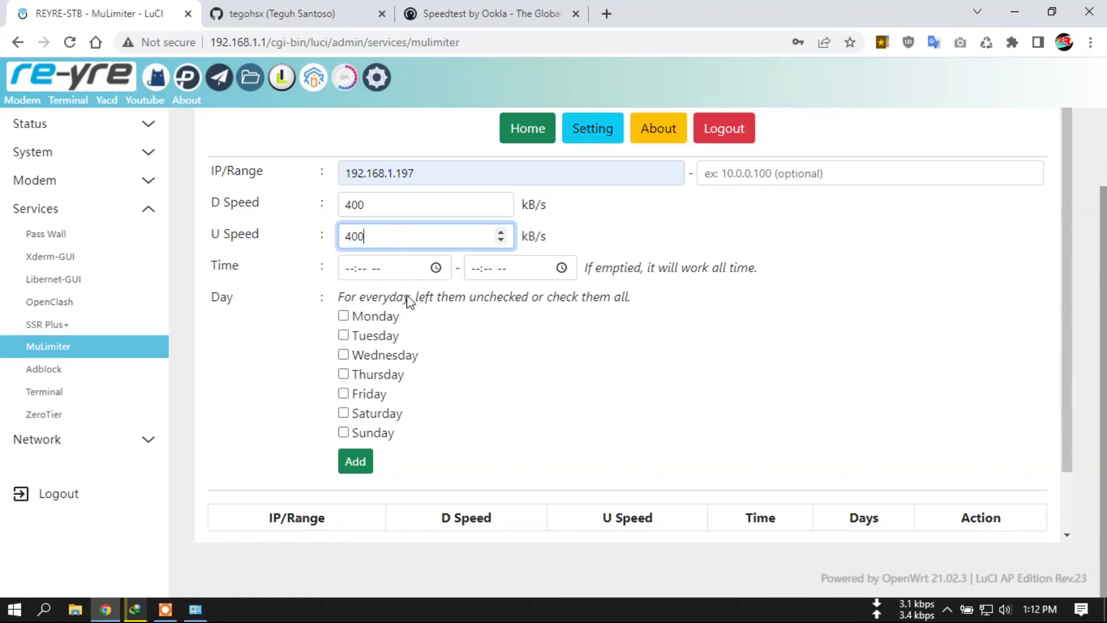
left_click(355, 461)
scroll(531, 490, "down", 2)
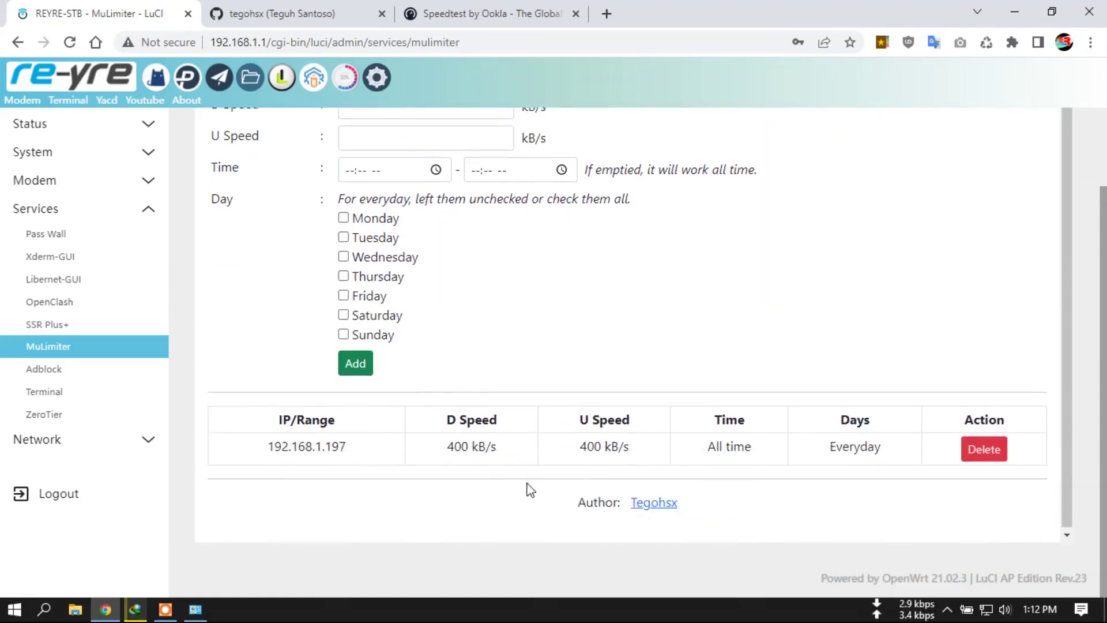
scroll(754, 301, "up", 3)
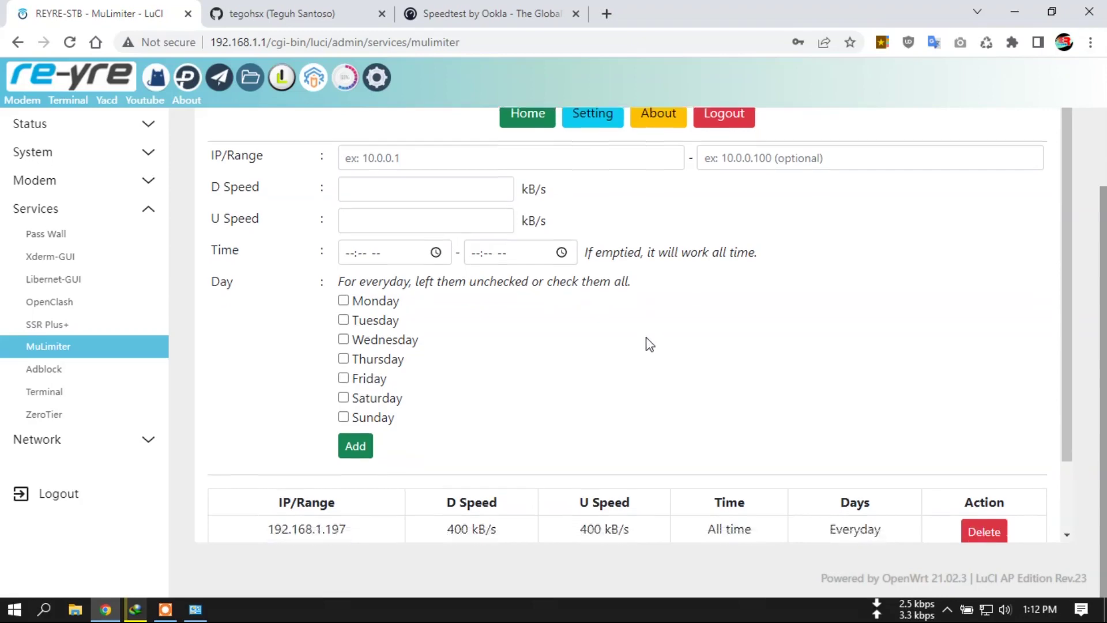
scroll(650, 344, "down", 2)
scroll(655, 453, "up", 2)
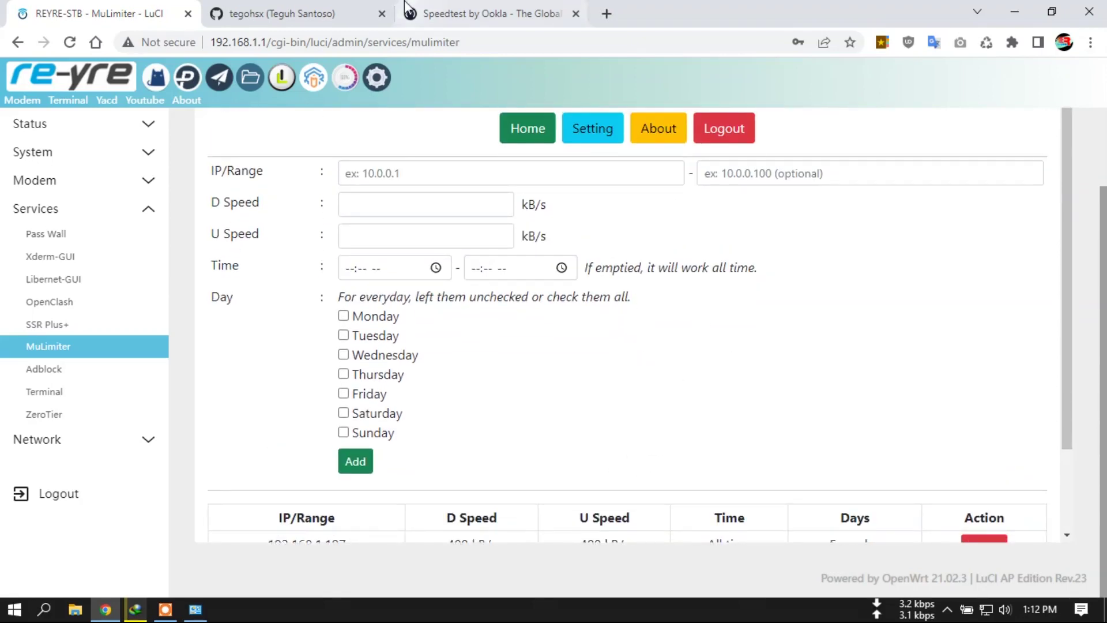
- Open the Speedtest home page in another tab, keeping the earlier result open, and run a test under the 400 kB/s limit
left_click(490, 13)
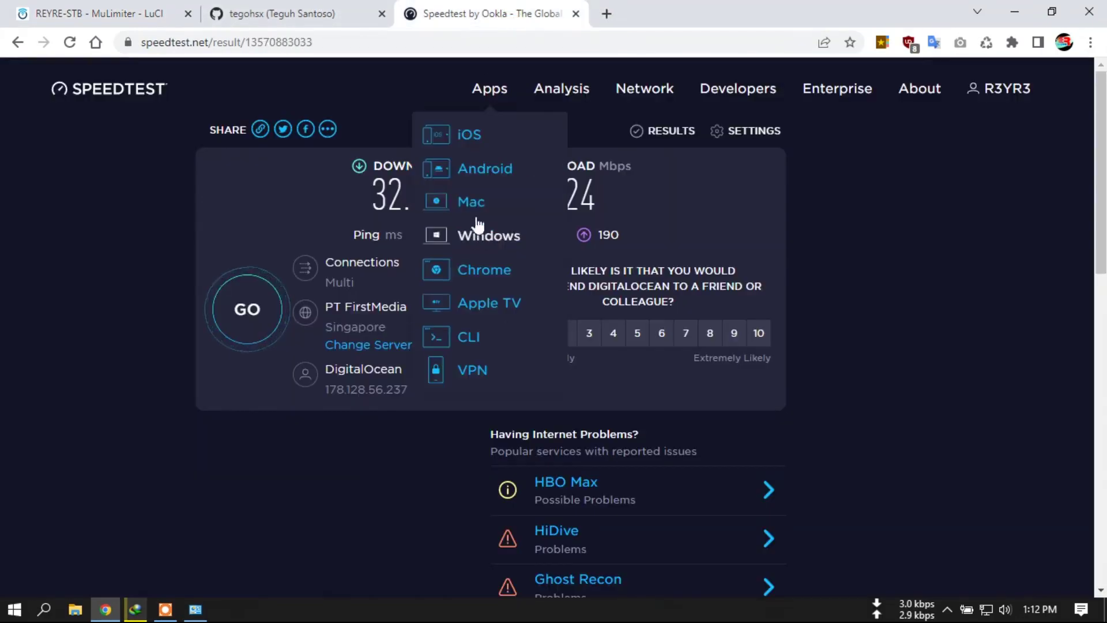
right_click(106, 99)
left_click(138, 106)
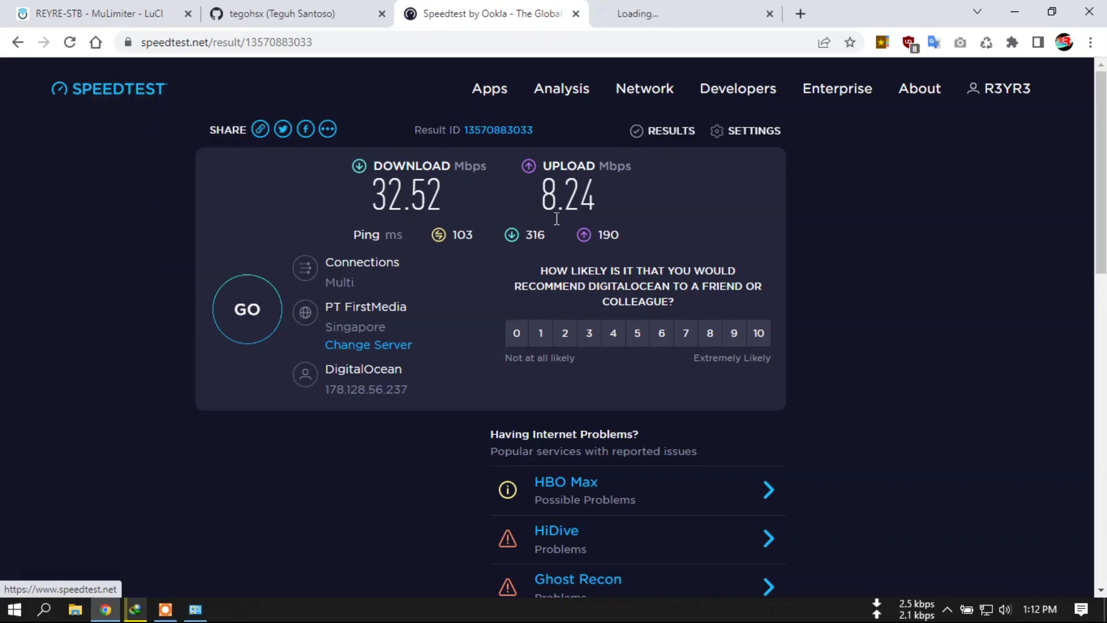
left_click(702, 8)
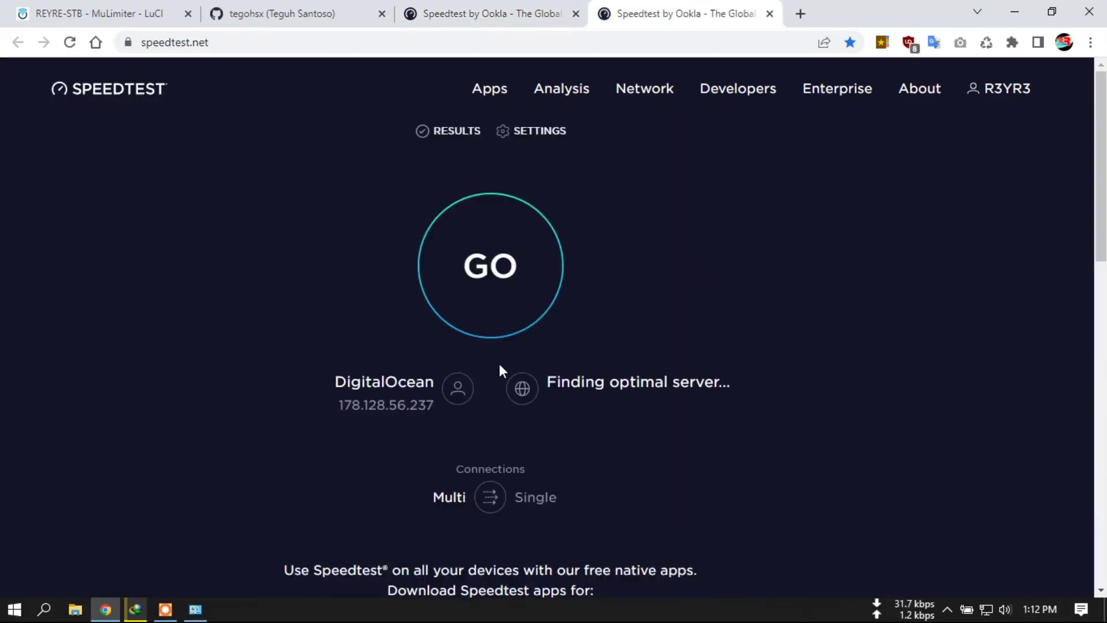
left_click(496, 315)
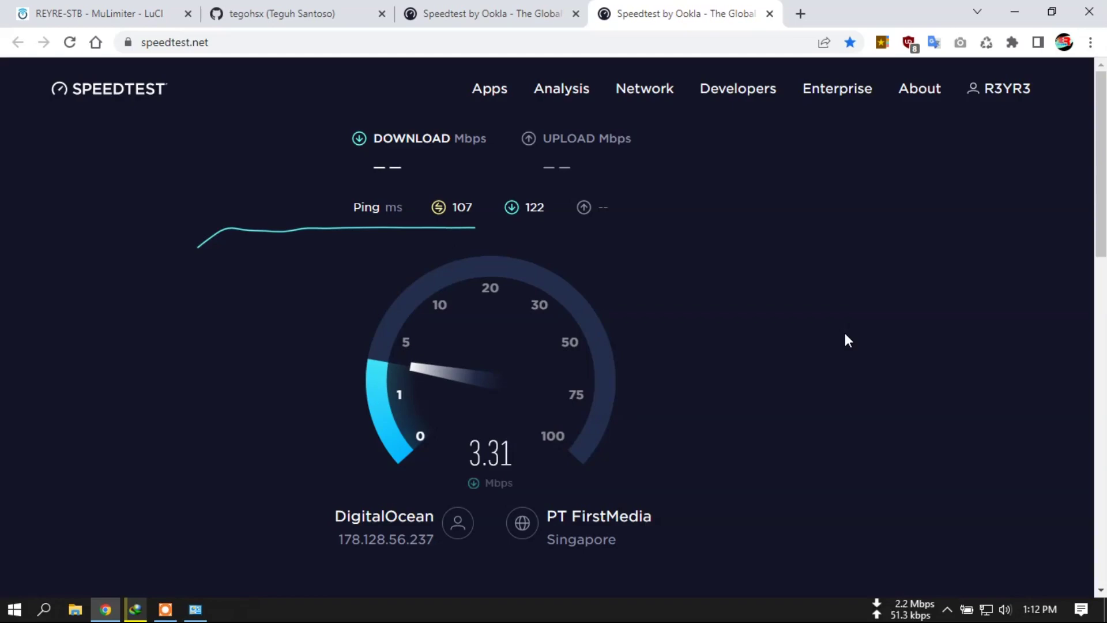
- Compare the running speed test with the 400 kB/s rule in MuLimiter and with the earlier unlimited Speedtest result
left_click(130, 12)
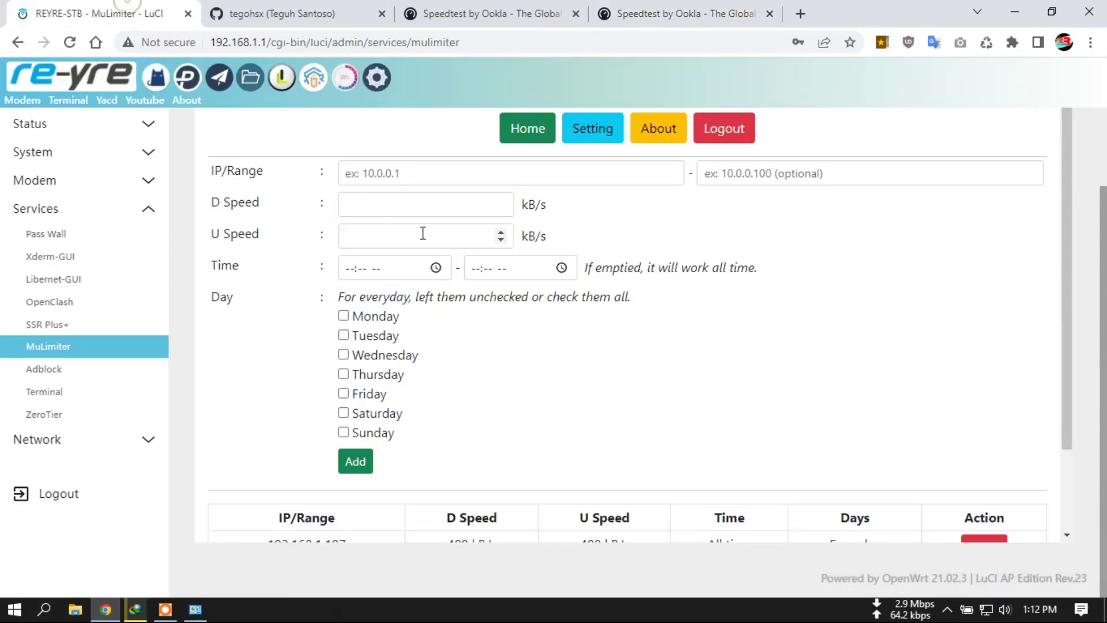
scroll(496, 313, "down", 3)
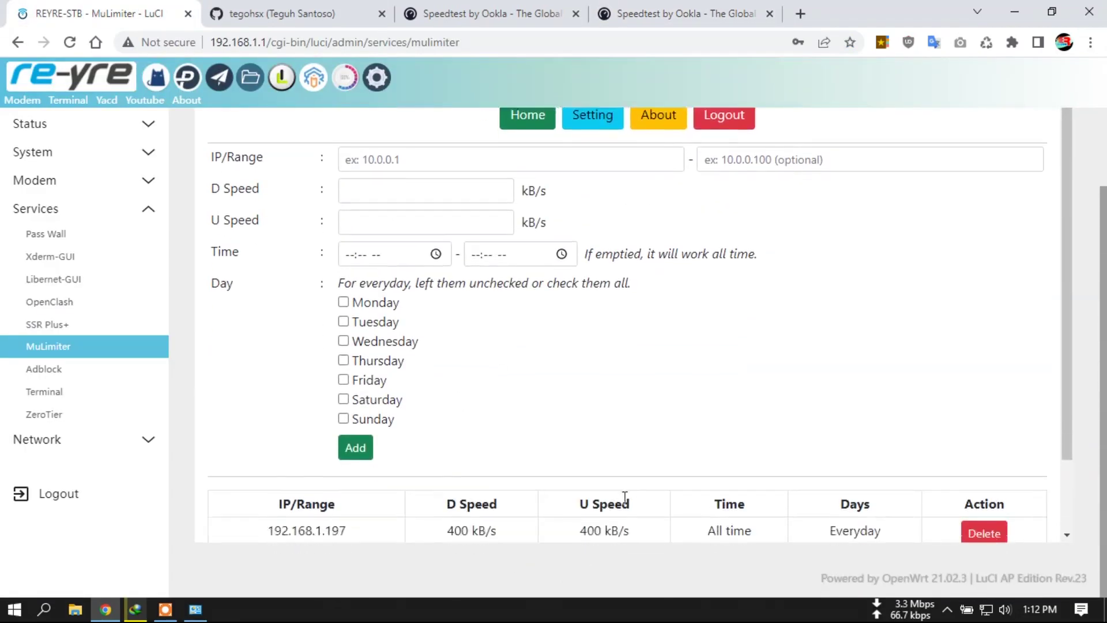
left_click(680, 13)
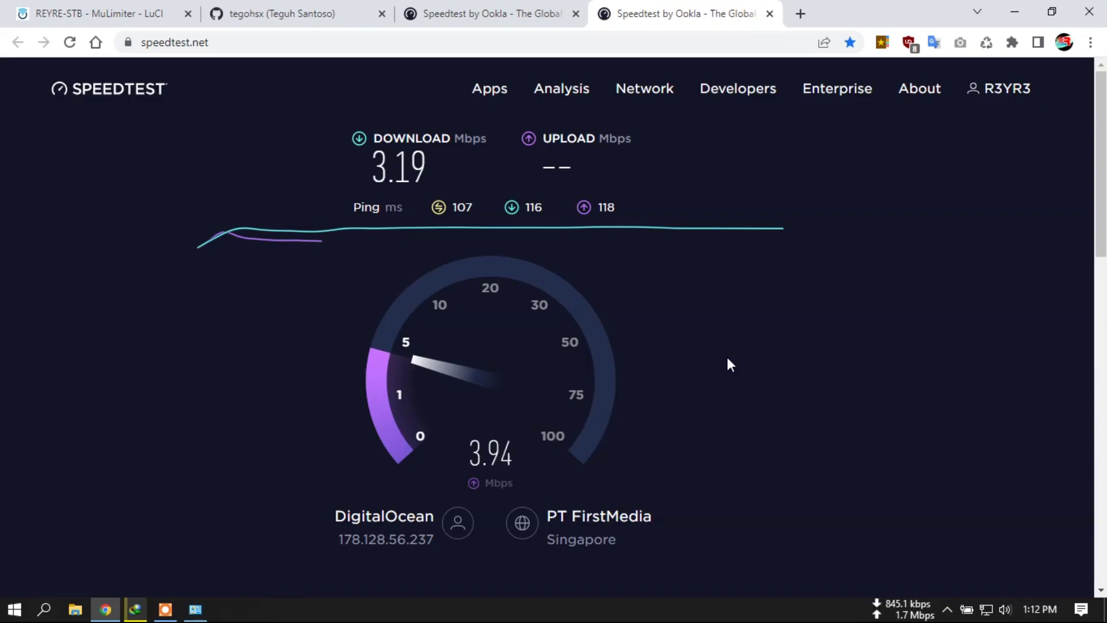
left_click(496, 8)
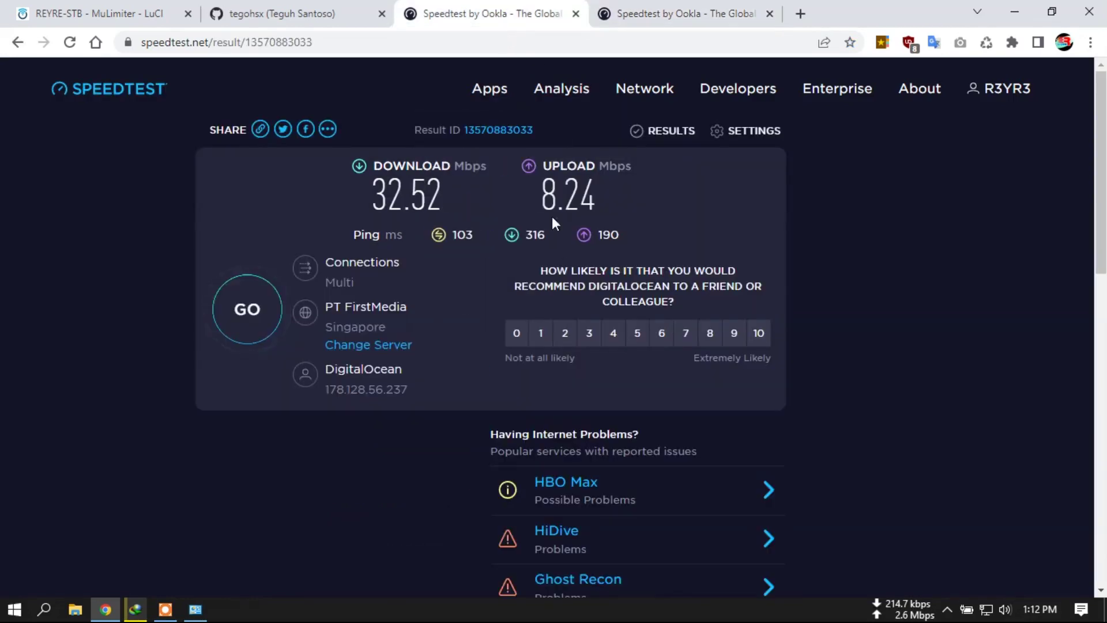
left_click(650, 13)
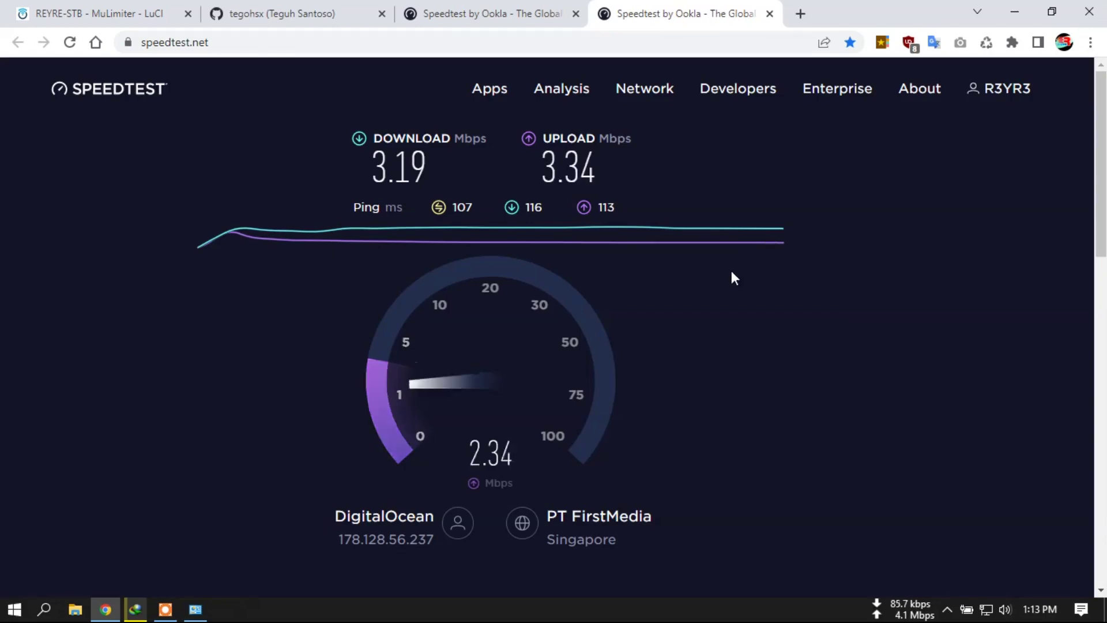
- Return to MuLimiter and review the form and the active rule for 192.168.1.197
left_click(86, 14)
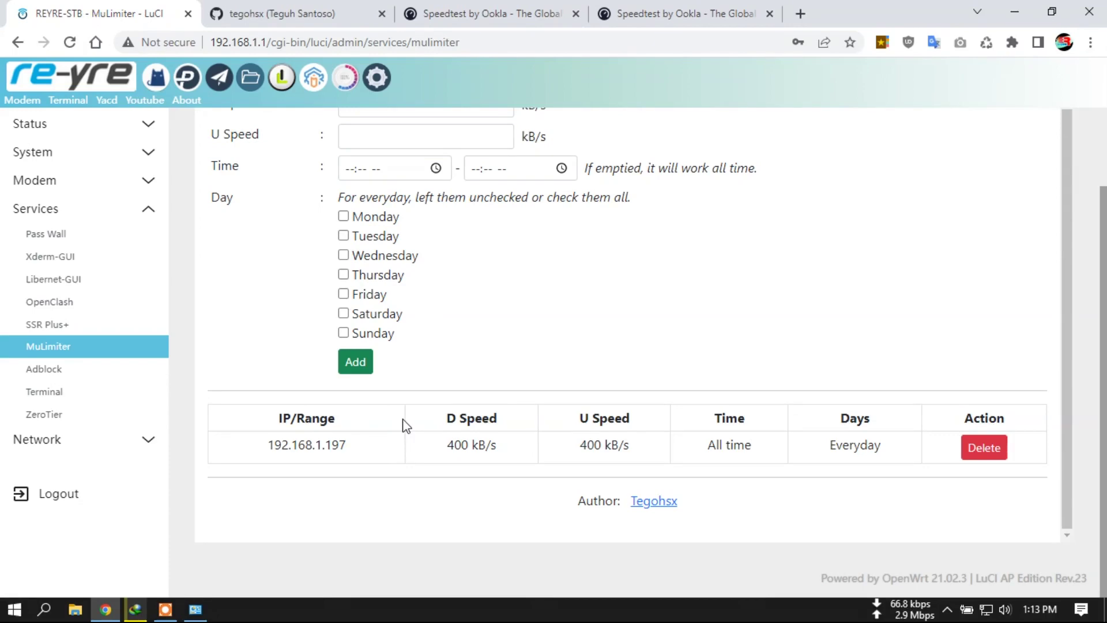
scroll(576, 444, "up", 4)
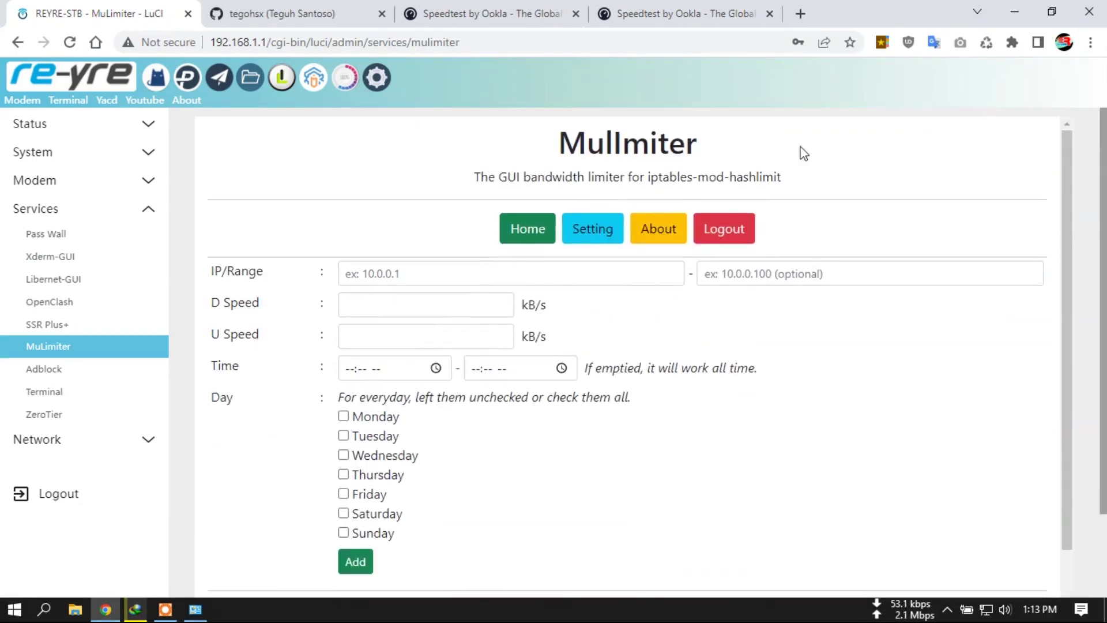
scroll(781, 363, "down", 3)
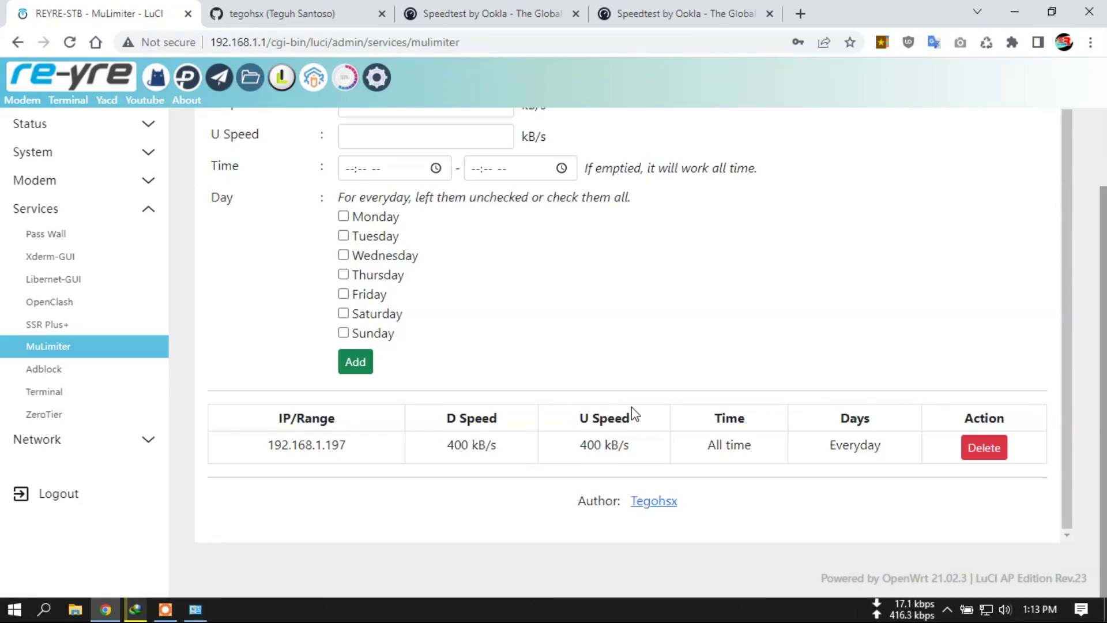
scroll(621, 388, "up", 2)
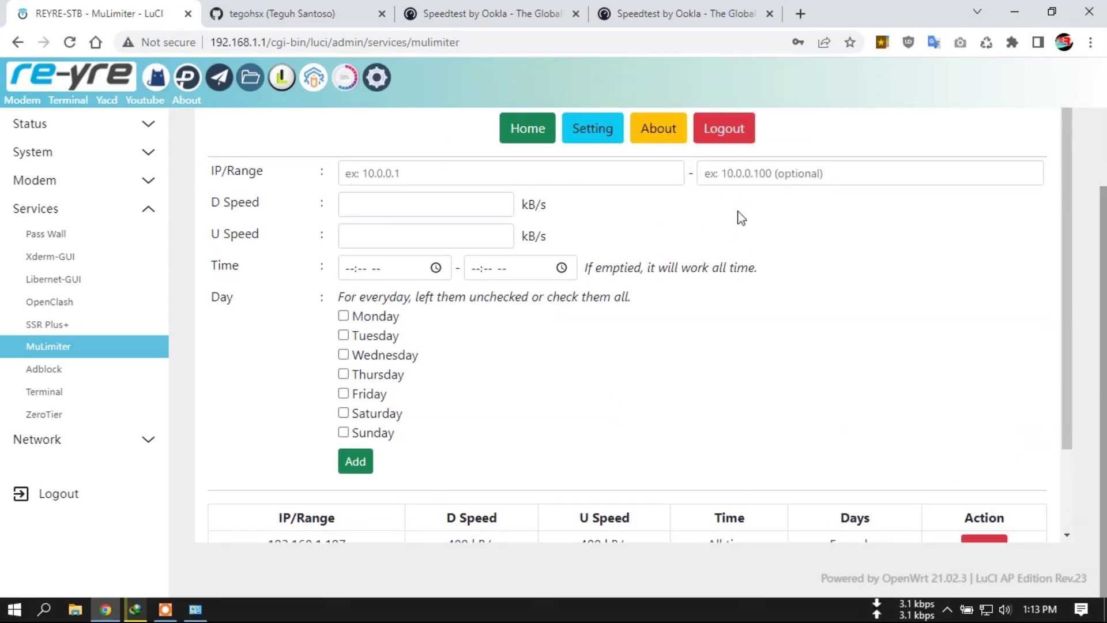
scroll(312, 476, "down", 2)
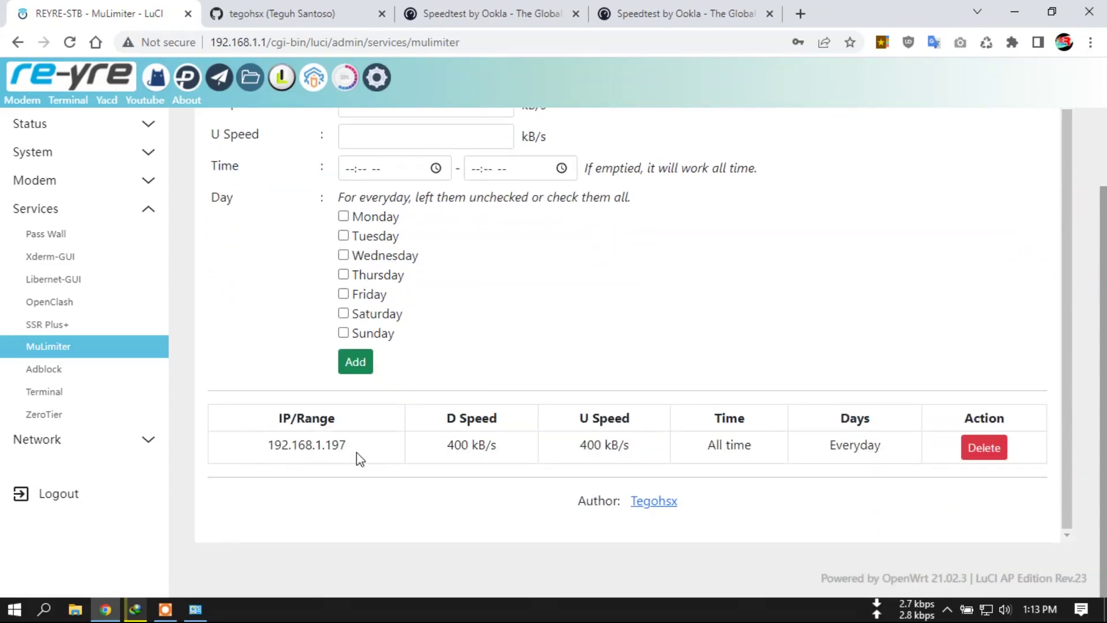
scroll(715, 410, "up", 2)
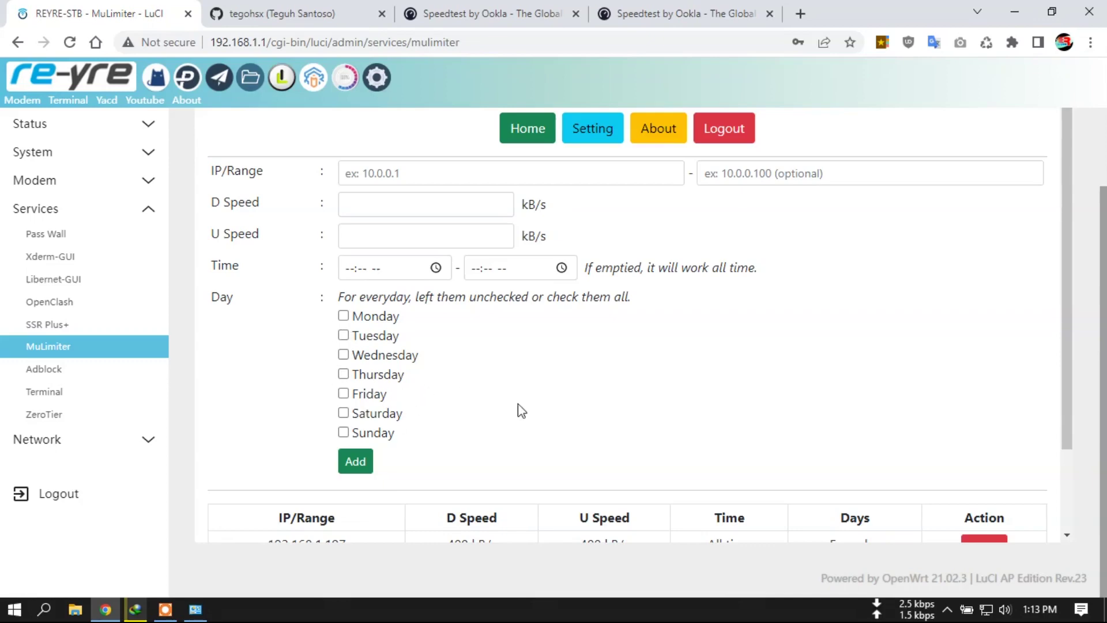
scroll(593, 423, "down", 2)
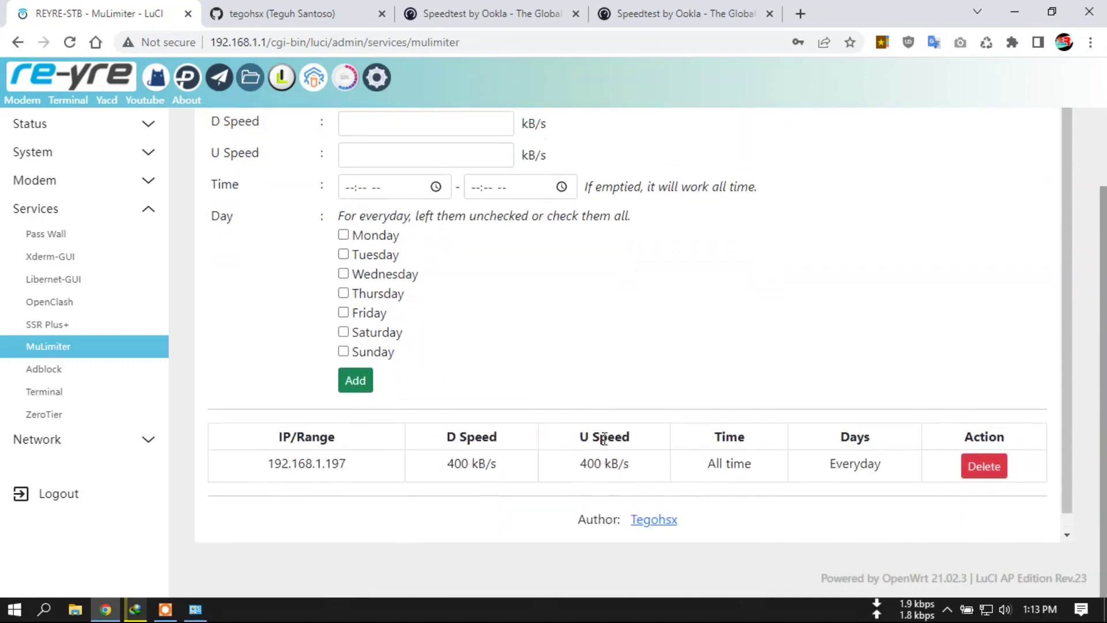
scroll(603, 446, "up", 2)
scroll(675, 465, "up", 2)
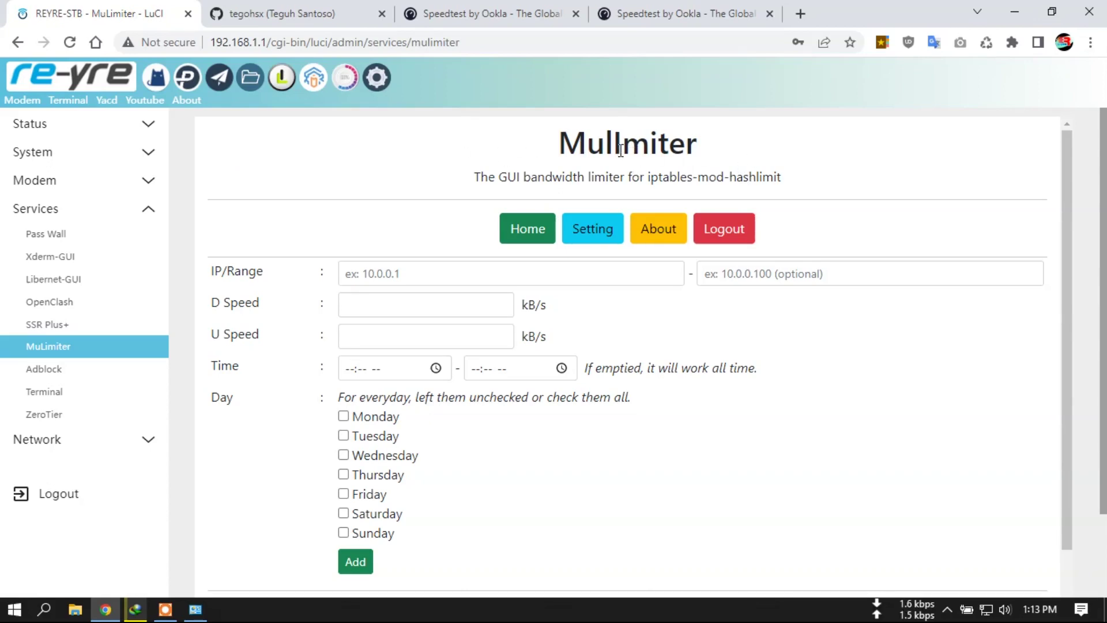
scroll(278, 409, "down", 2)
scroll(278, 409, "up", 2)
scroll(1063, 334, "down", 2)
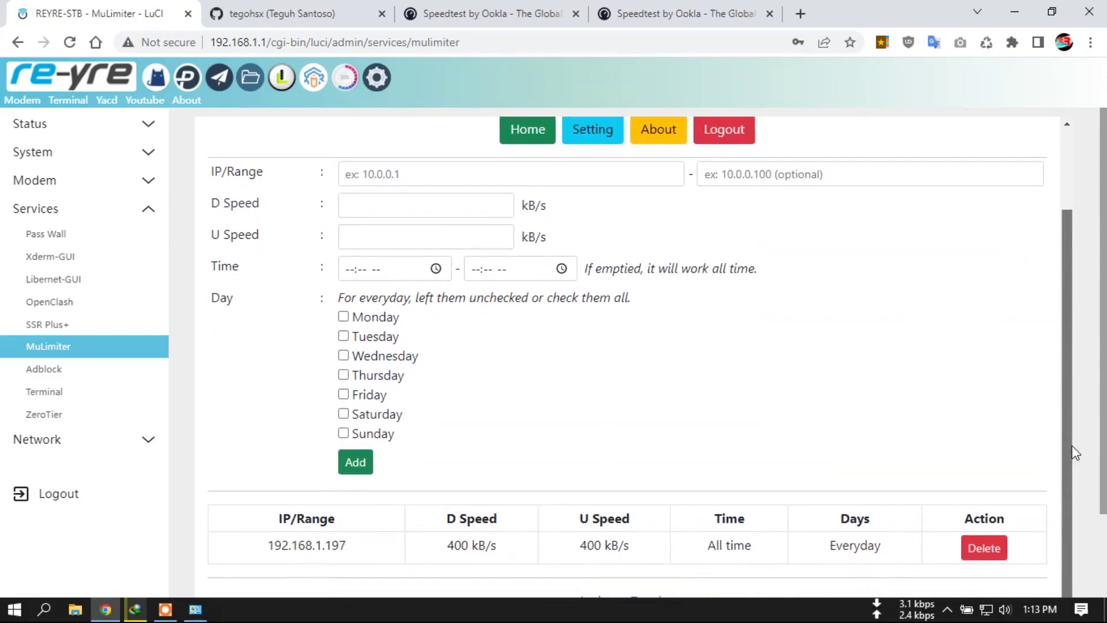
scroll(929, 410, "down", 2)
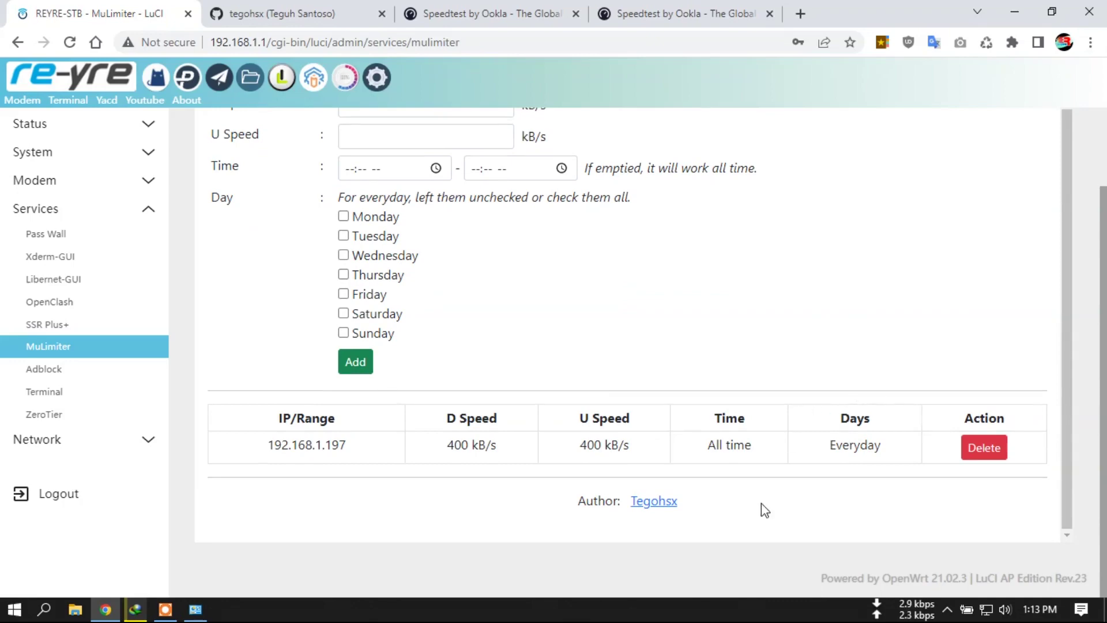
scroll(774, 317, "up", 2)
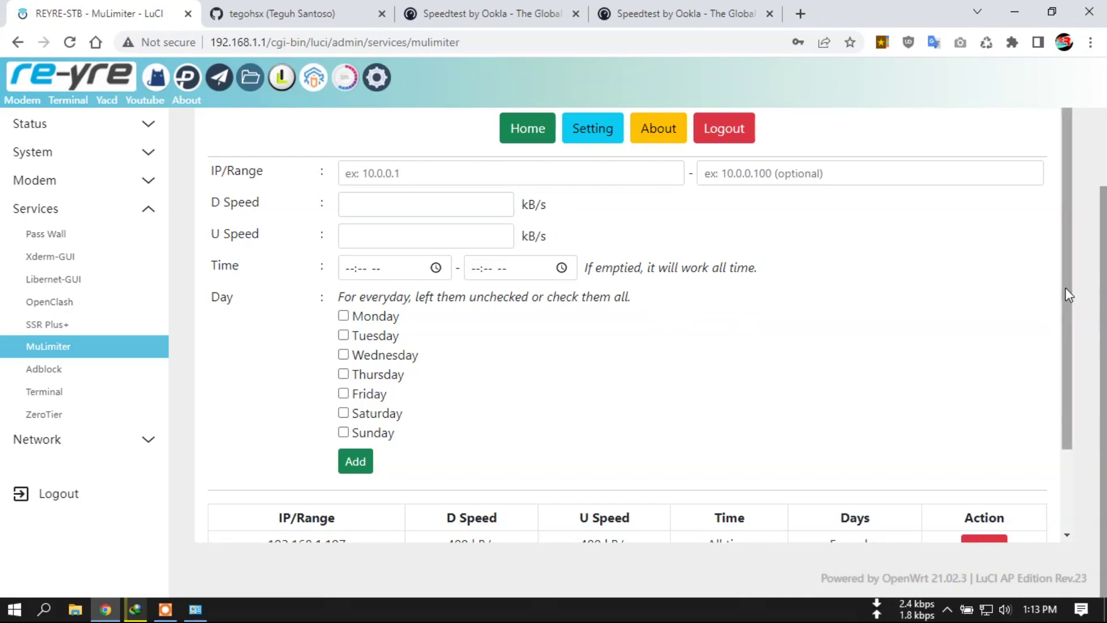
scroll(1066, 301, "down", 2)
scroll(1074, 311, "up", 2)
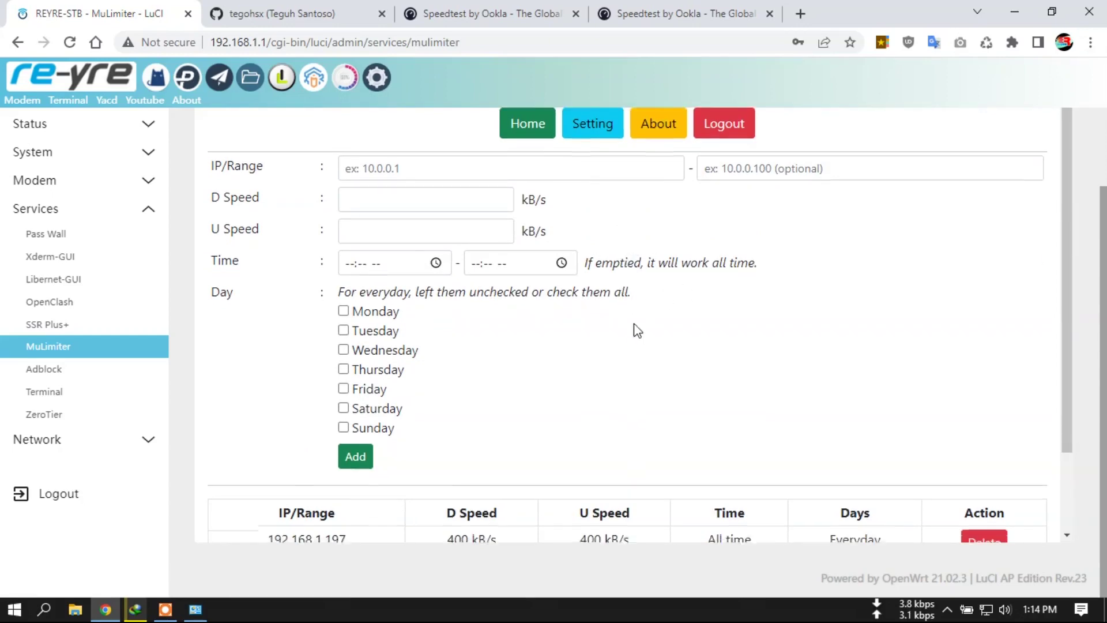
scroll(637, 328, "down", 2)
scroll(637, 336, "up", 2)
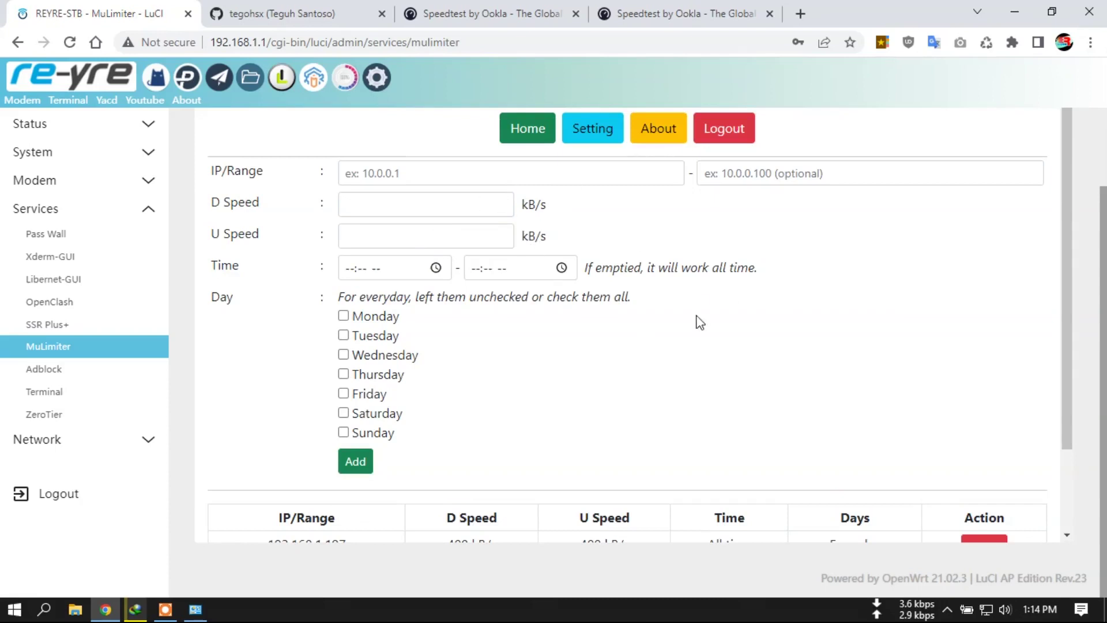